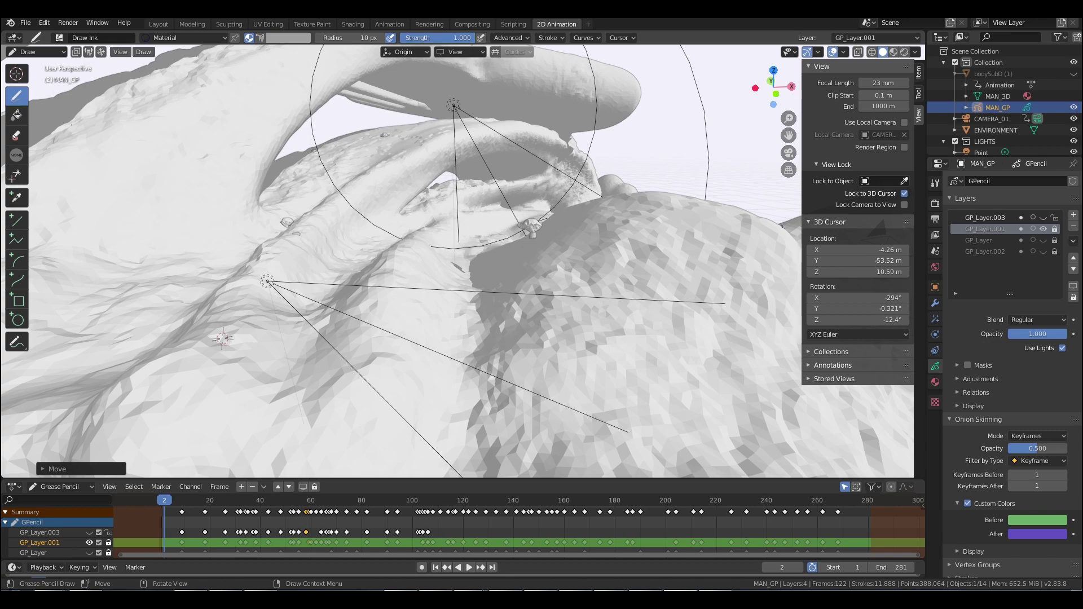
# Examine the terrain and the light objects of the solid-shaded landscape from several angles.
pyautogui.moveTo(496, 266)
pyautogui.mouseDown(button='middle')
pyautogui.moveTo(463, 266)
pyautogui.moveTo(485, 265)
pyautogui.moveTo(485, 316)
pyautogui.moveTo(521, 226)
pyautogui.moveTo(521, 175)
pyautogui.moveTo(544, 182)
pyautogui.moveTo(544, 195)
pyautogui.moveTo(640, 192)
pyautogui.mouseUp(button='middle')
pyautogui.moveTo(434, 270); pyautogui.dragTo(441, 270, button='middle')
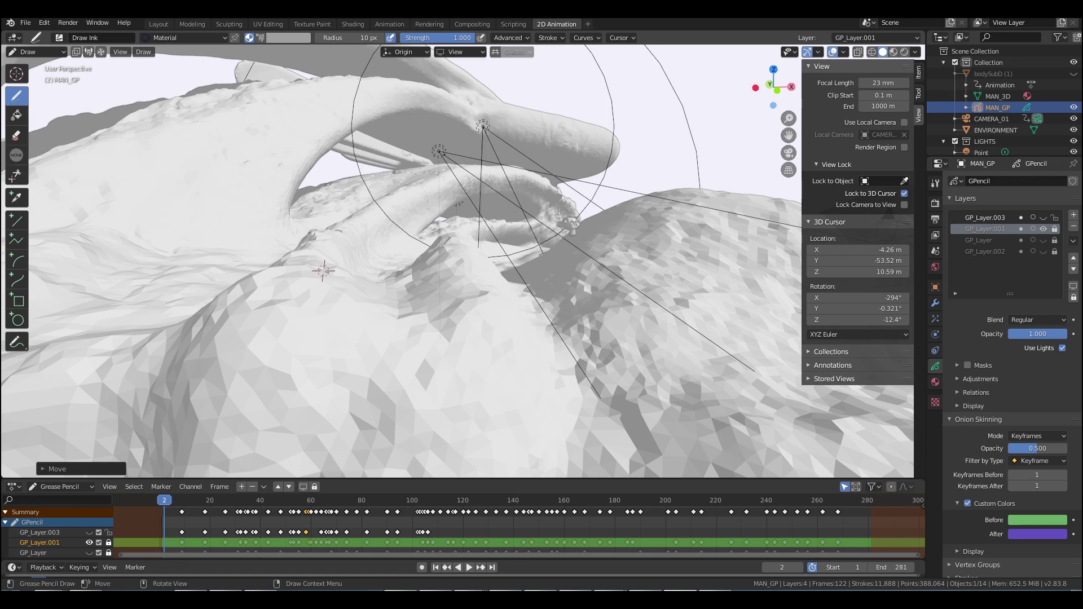
pyautogui.keyDown('ctrl'); pyautogui.moveTo(441, 269); pyautogui.dragTo(441, 361, button='middle'); pyautogui.keyUp('ctrl')
pyautogui.moveTo(441, 361); pyautogui.dragTo(384, 361, button='middle')
pyautogui.keyDown('shift'); pyautogui.moveTo(384, 361); pyautogui.dragTo(335, 245, button='middle'); pyautogui.keyUp('shift')
pyautogui.moveTo(354, 363)
pyautogui.mouseDown(button='middle')
pyautogui.moveTo(366, 337)
pyautogui.moveTo(325, 364)
pyautogui.moveTo(339, 363)
pyautogui.moveTo(380, 451)
pyautogui.moveTo(379, 367)
pyautogui.moveTo(204, 409)
pyautogui.mouseUp(button='middle')
pyautogui.moveTo(204, 409); pyautogui.dragTo(184, 474, button='middle')
pyautogui.moveTo(286, 339)
pyautogui.mouseDown(button='middle')
pyautogui.moveTo(214, 313)
pyautogui.moveTo(278, 411)
pyautogui.moveTo(242, 400)
pyautogui.mouseUp(button='middle')
pyautogui.moveTo(326, 129)
pyautogui.mouseDown(button='middle')
pyautogui.moveTo(170, 112)
pyautogui.moveTo(235, 89)
pyautogui.moveTo(337, 432)
pyautogui.moveTo(431, 450)
pyautogui.moveTo(398, 486)
pyautogui.moveTo(374, 382)
pyautogui.moveTo(397, 395)
pyautogui.mouseUp(button='middle')
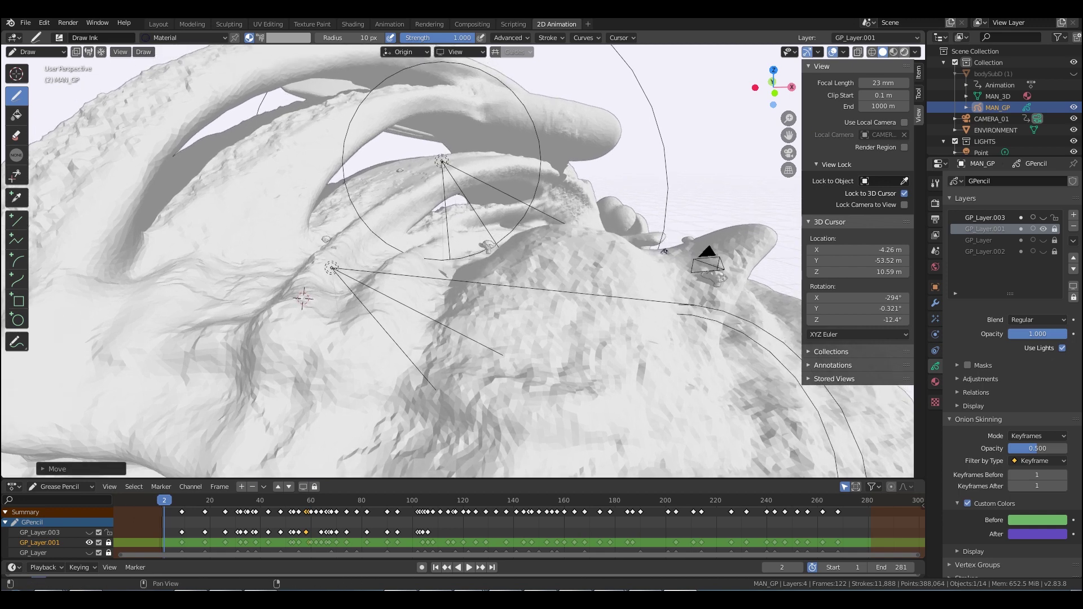
# Switch the viewport to rendered shading and inspect the lit, foggy landscape around the lights.
pyautogui.hotkey('shift', 'z')
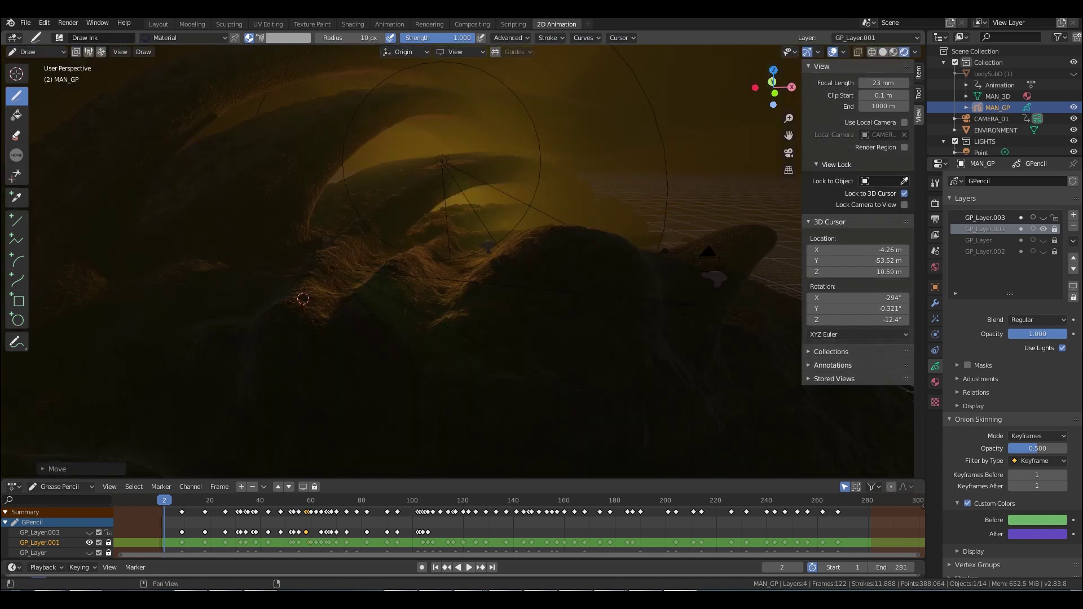
pyautogui.moveTo(303, 298); pyautogui.dragTo(72, 273, button='middle')
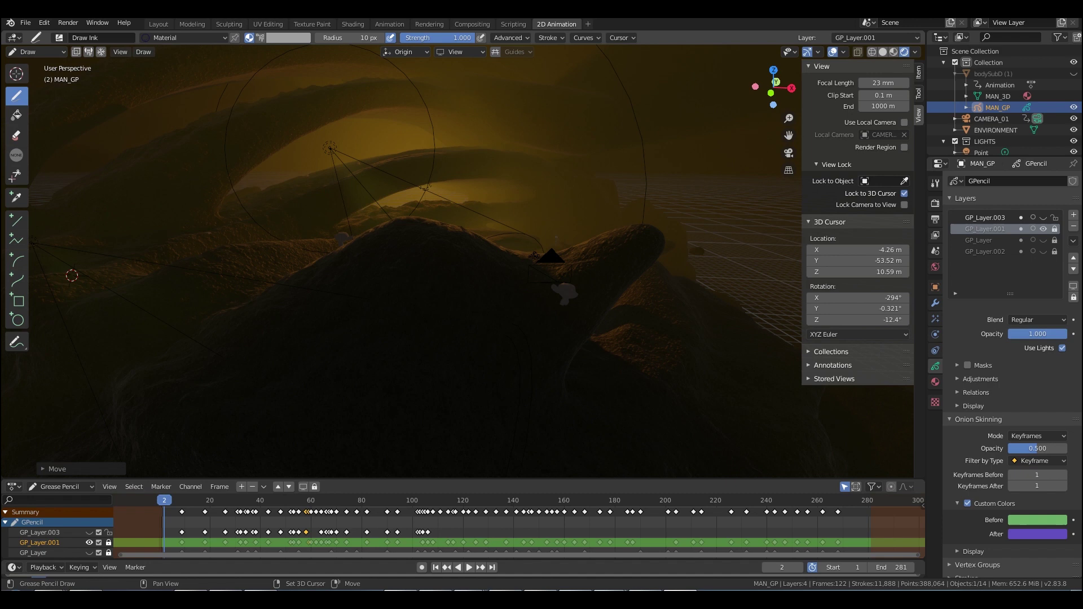
pyautogui.moveTo(169, 279); pyautogui.dragTo(106, 271, button='middle')
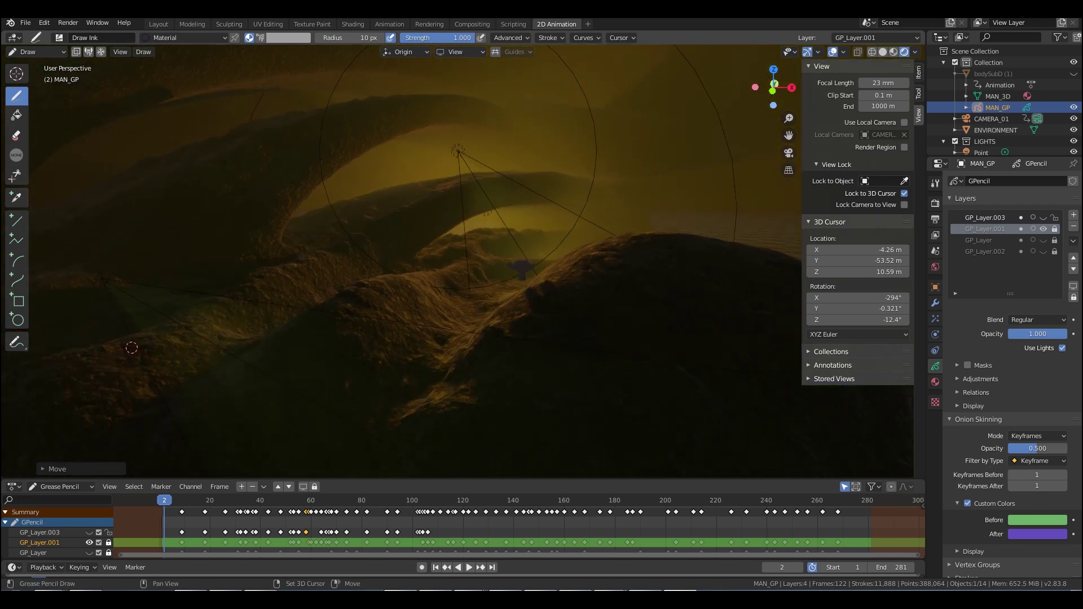
pyautogui.moveTo(457, 262); pyautogui.dragTo(471, 252, button='middle')
pyautogui.click(131, 347)
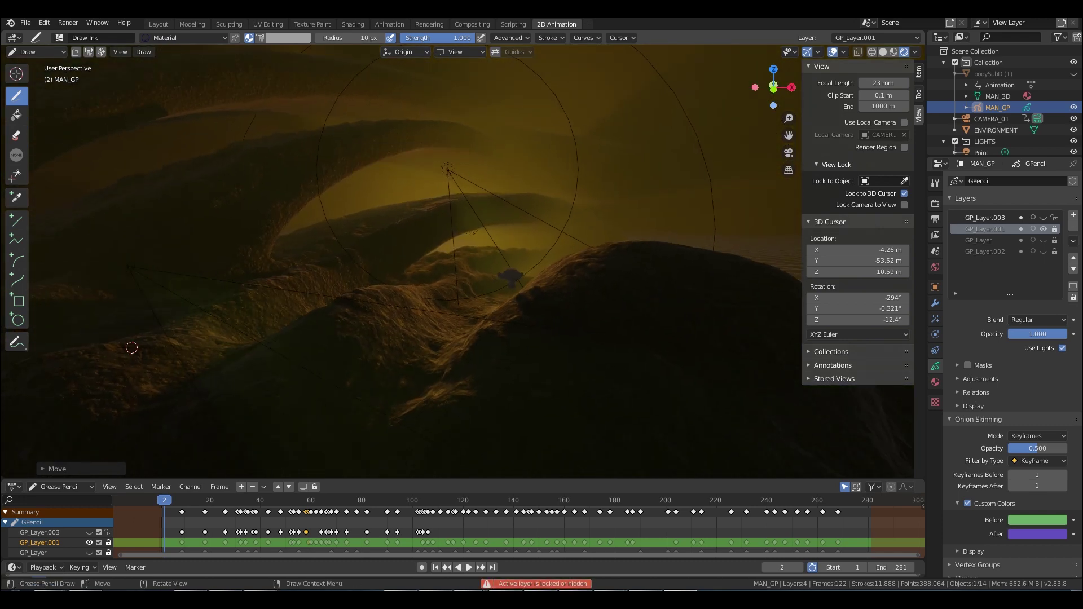
# Switch from Draw to Object Mode and select the spot light Point.002, followed by the point light Point.003.
pyautogui.hotkey('ctrl', 'Tab')
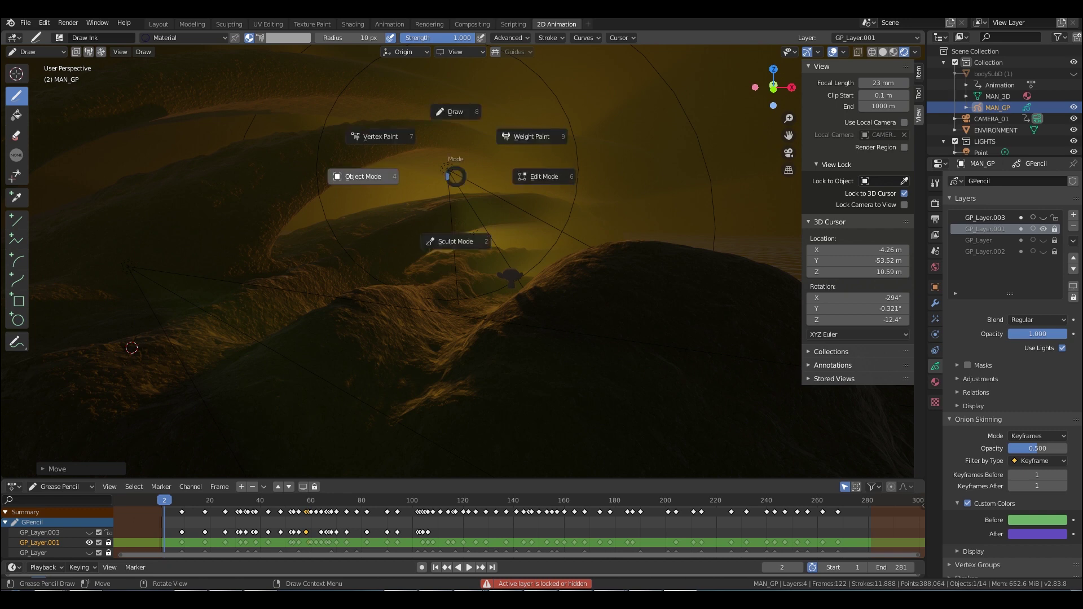
pyautogui.click(362, 174)
pyautogui.click(446, 170)
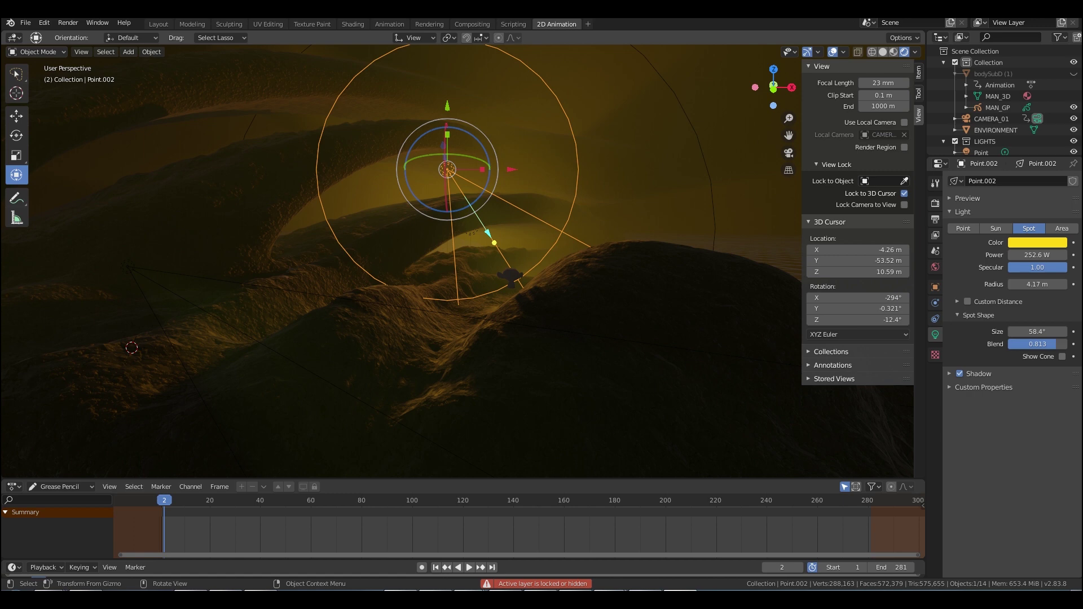
pyautogui.click(472, 232)
pyautogui.click(470, 229)
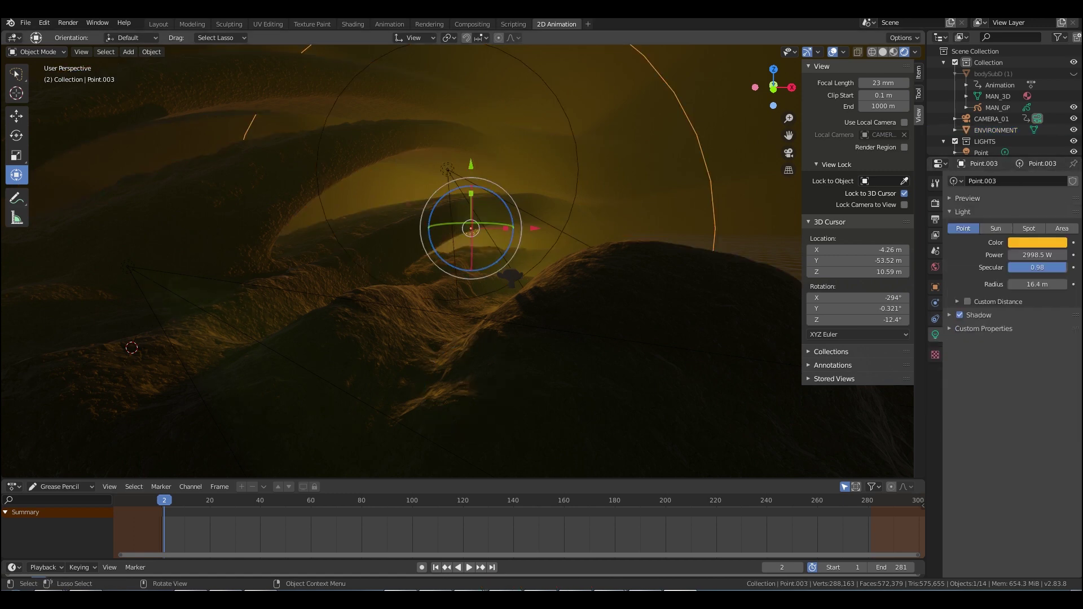
pyautogui.moveTo(471, 228); pyautogui.dragTo(467, 277, button='middle')
pyautogui.keyDown('shift'); pyautogui.moveTo(467, 278); pyautogui.dragTo(316, 236, button='middle'); pyautogui.keyUp('shift')
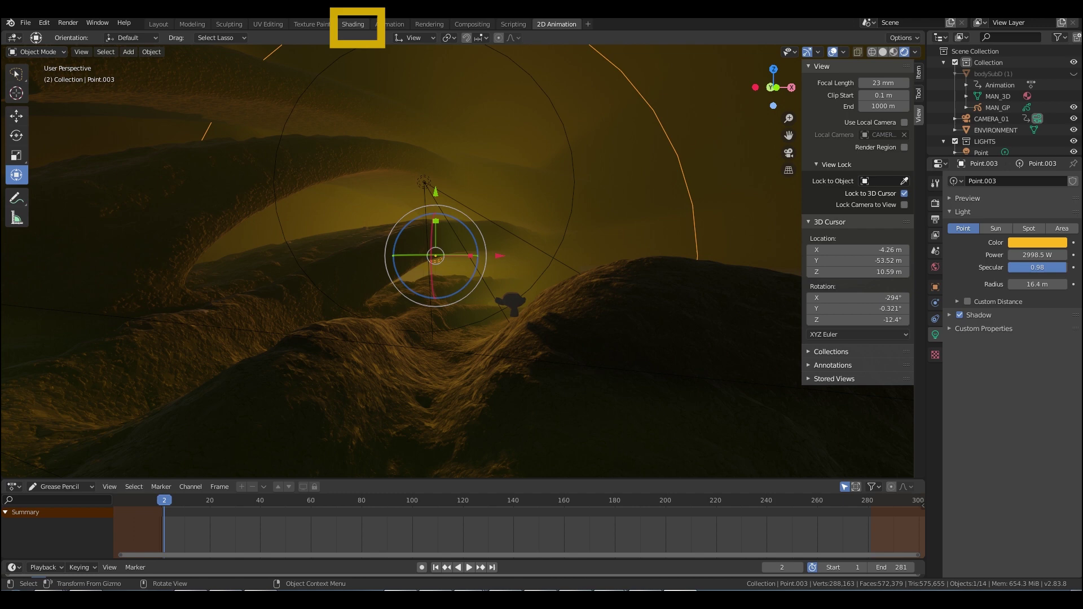
# Open the Shading workspace and display its viewport in rendered shading.
pyautogui.click(353, 24)
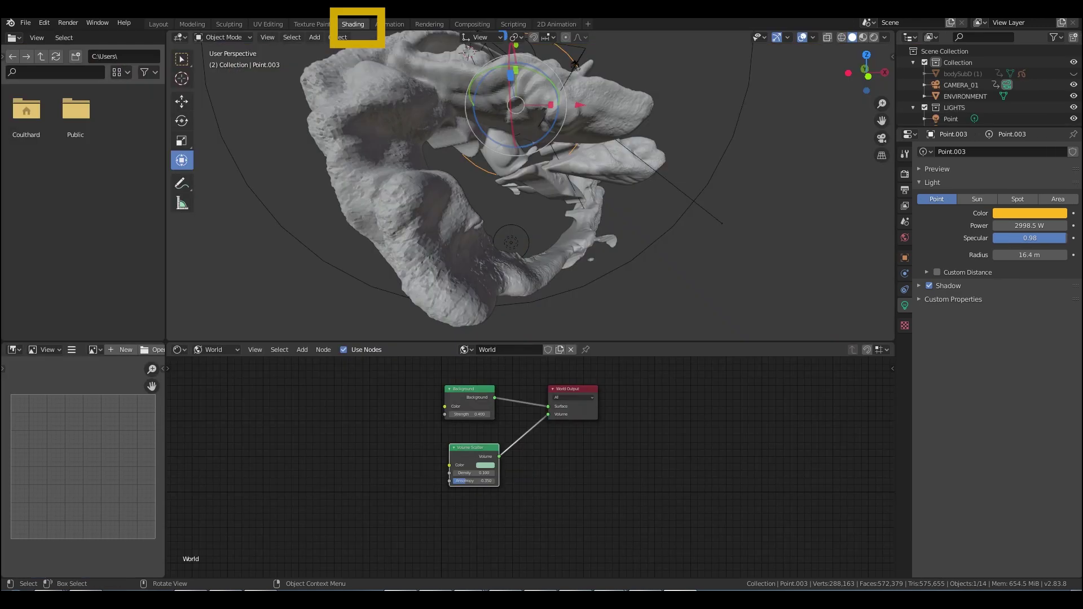
pyautogui.hotkey('alt', 'a')
pyautogui.press('z')
pyautogui.press('8')
pyautogui.moveTo(511, 243); pyautogui.dragTo(489, 242, button='middle')
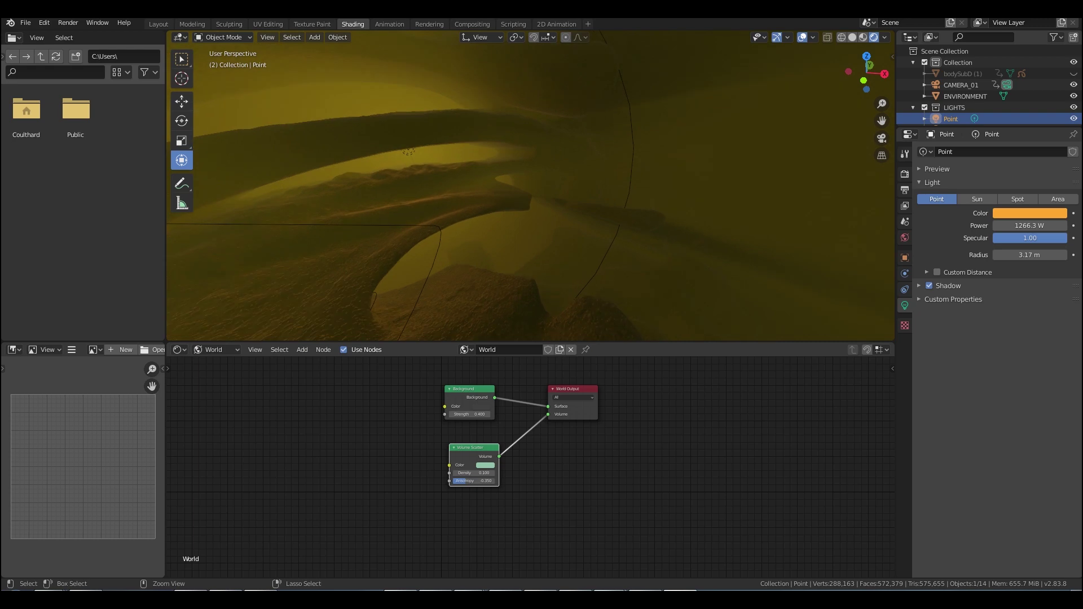
pyautogui.keyDown('shift'); pyautogui.moveTo(408, 151); pyautogui.dragTo(462, 124, button='middle'); pyautogui.keyUp('shift')
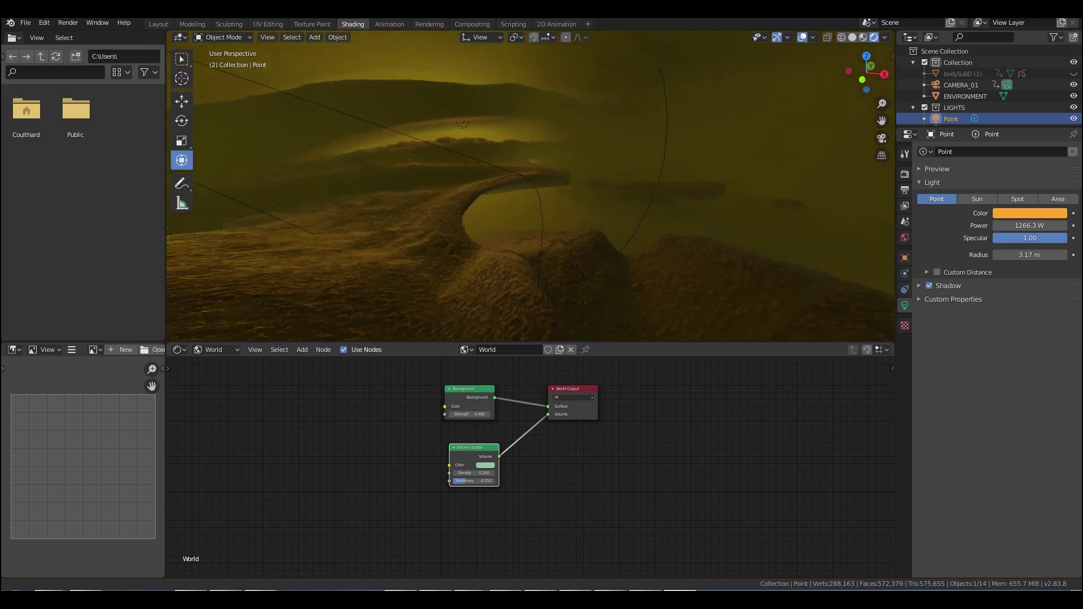
pyautogui.moveTo(462, 198); pyautogui.dragTo(451, 201, button='middle')
pyautogui.keyDown('ctrl'); pyautogui.moveTo(530, 497); pyautogui.dragTo(525, 461, button='middle'); pyautogui.keyUp('ctrl')
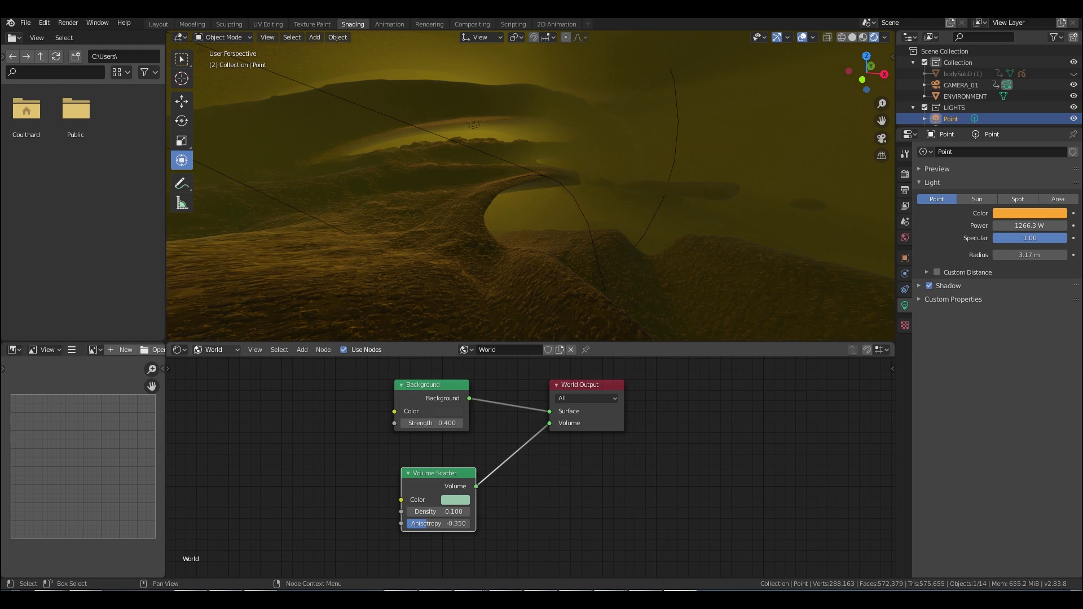
# Switch the node editor's shader type to Object and back to World.
pyautogui.click(216, 350)
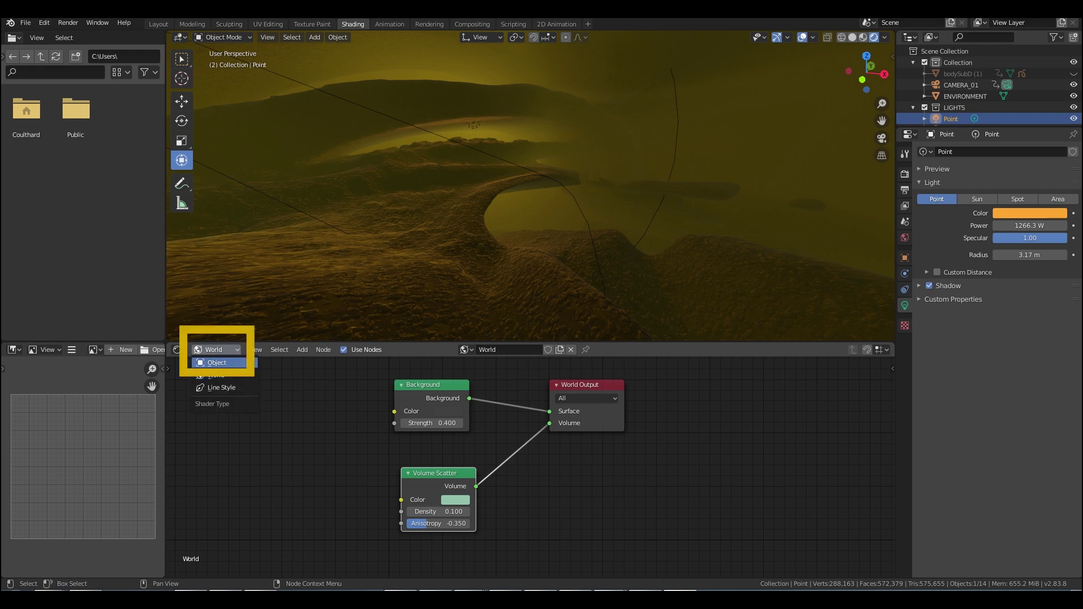
pyautogui.click(217, 362)
pyautogui.click(216, 349)
pyautogui.click(220, 375)
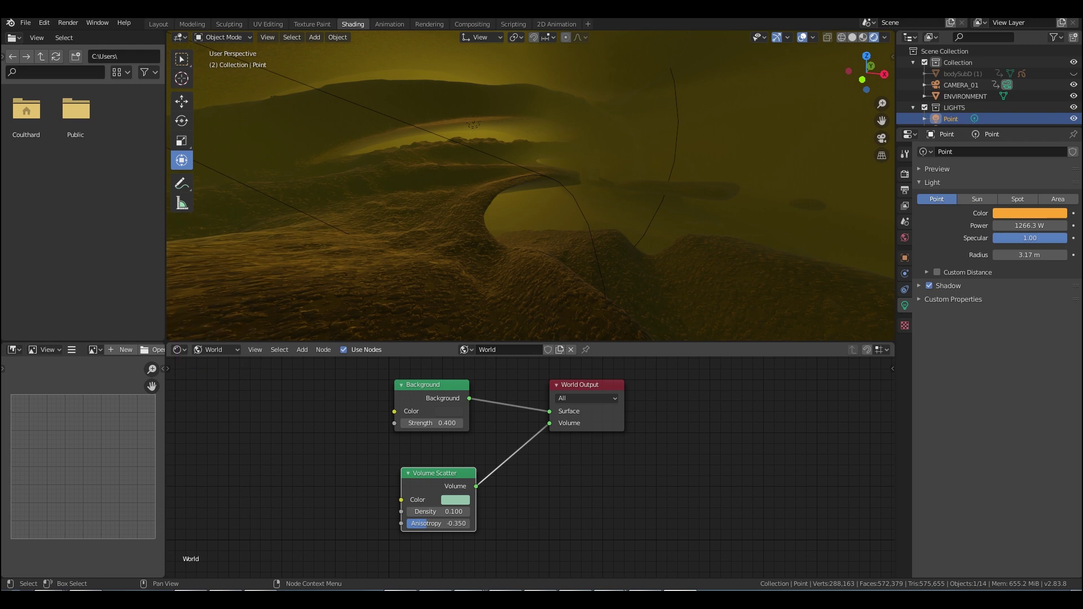
# Shift the Background node slightly downward in the World node tree.
pyautogui.moveTo(431, 385)
pyautogui.mouseDown()
pyautogui.moveTo(434, 404)
pyautogui.moveTo(433, 390)
pyautogui.mouseUp()
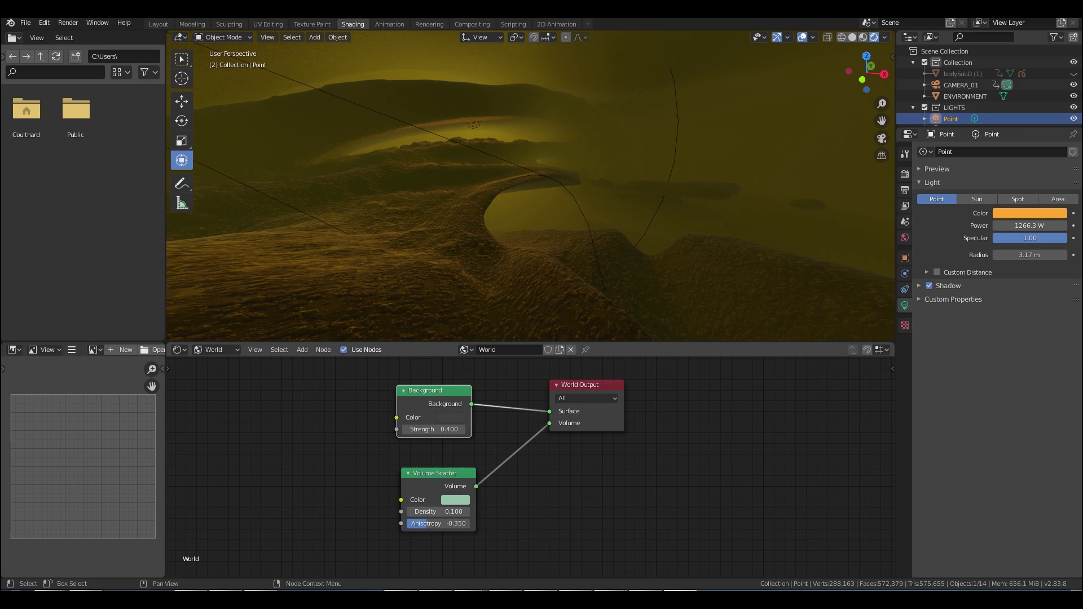
pyautogui.click(302, 350)
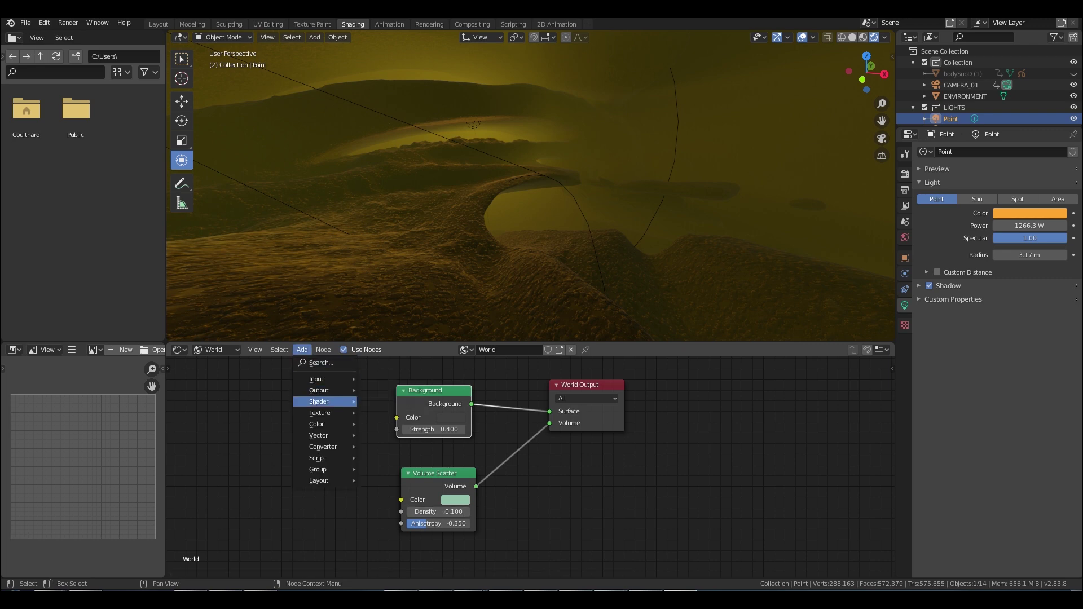
pyautogui.moveTo(321, 413)
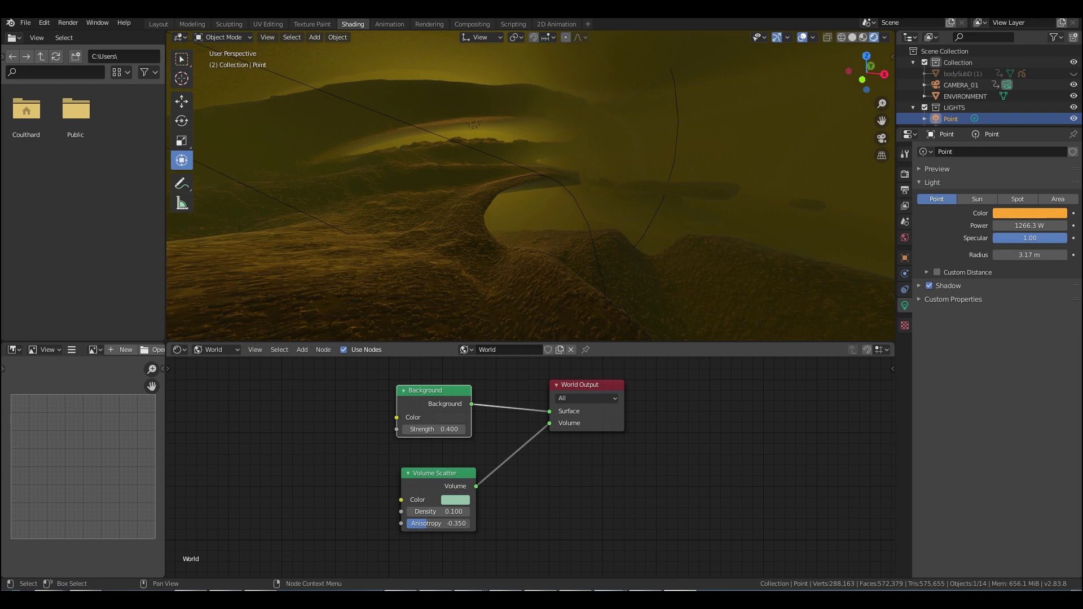
# Disconnect the Volume Scatter node from the World Output's Volume input and reconnect it.
pyautogui.moveTo(549, 423); pyautogui.dragTo(527, 447)
pyautogui.moveTo(476, 487); pyautogui.dragTo(504, 464)
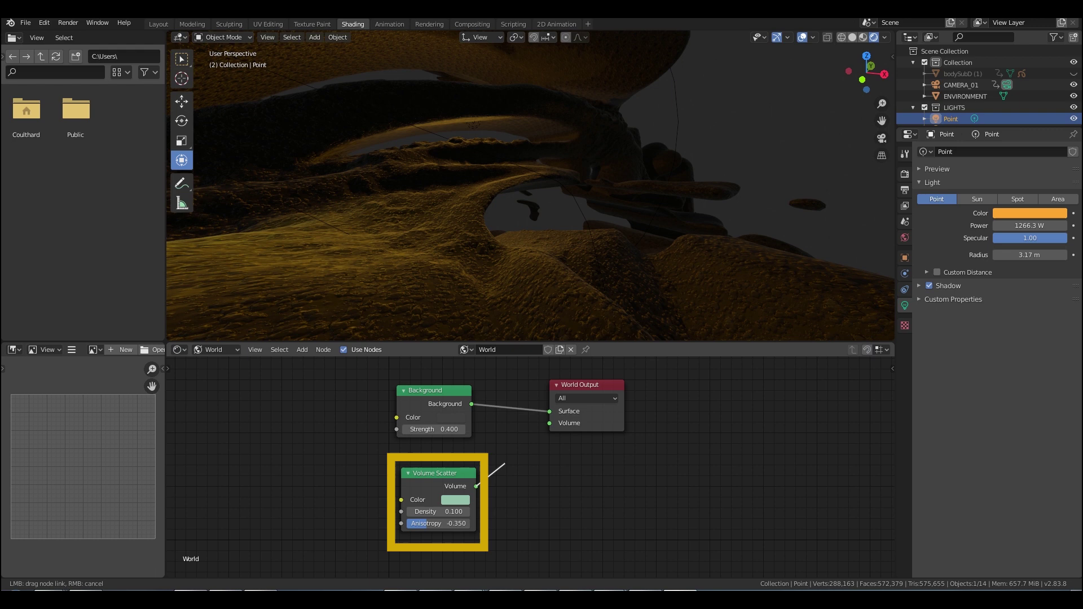
pyautogui.moveTo(547, 425); pyautogui.dragTo(549, 423)
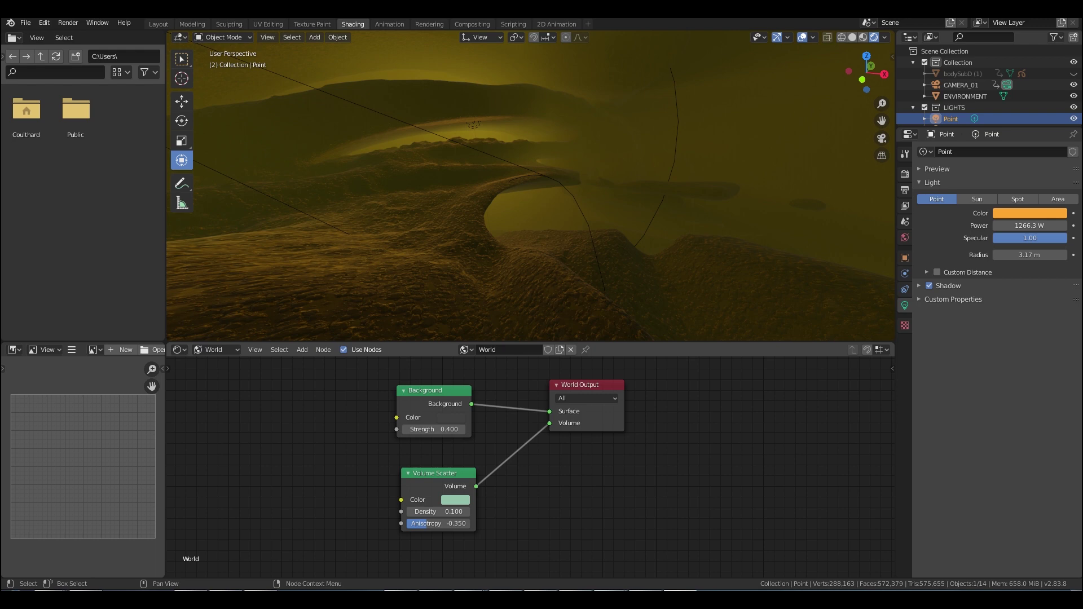
# Change the Volume Scatter node's color to a pale violet-grey, trying neutral and pinkish tints.
pyautogui.click(455, 500)
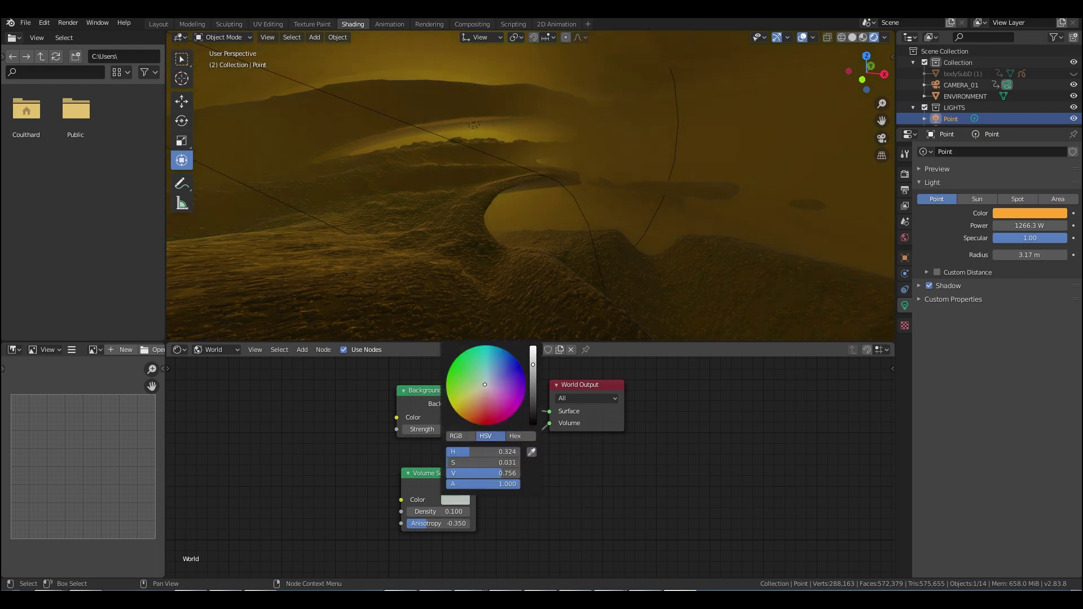
pyautogui.moveTo(485, 385)
pyautogui.mouseDown()
pyautogui.moveTo(481, 372)
pyautogui.moveTo(483, 395)
pyautogui.moveTo(490, 390)
pyautogui.mouseUp()
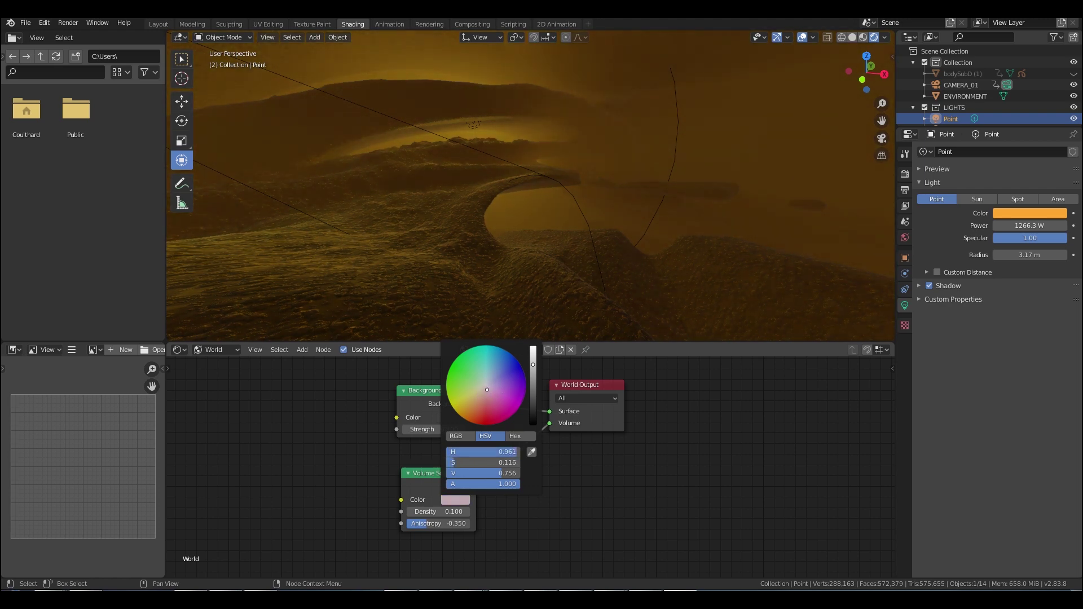
pyautogui.moveTo(487, 387); pyautogui.dragTo(489, 383)
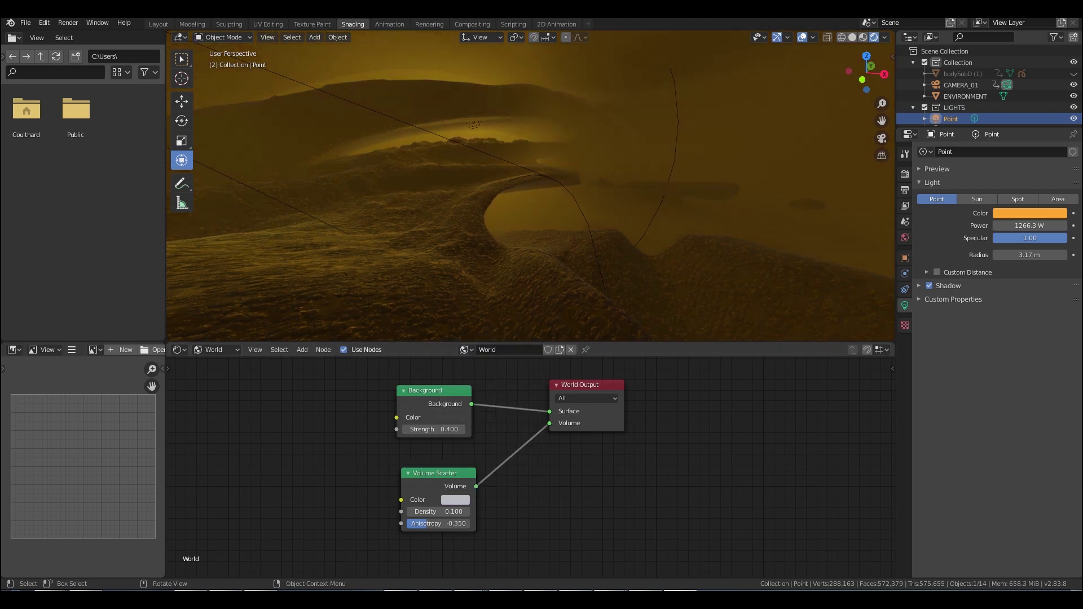
# Select the point light Point.003 and move it slightly down along the view's Y axis.
pyautogui.click(479, 242)
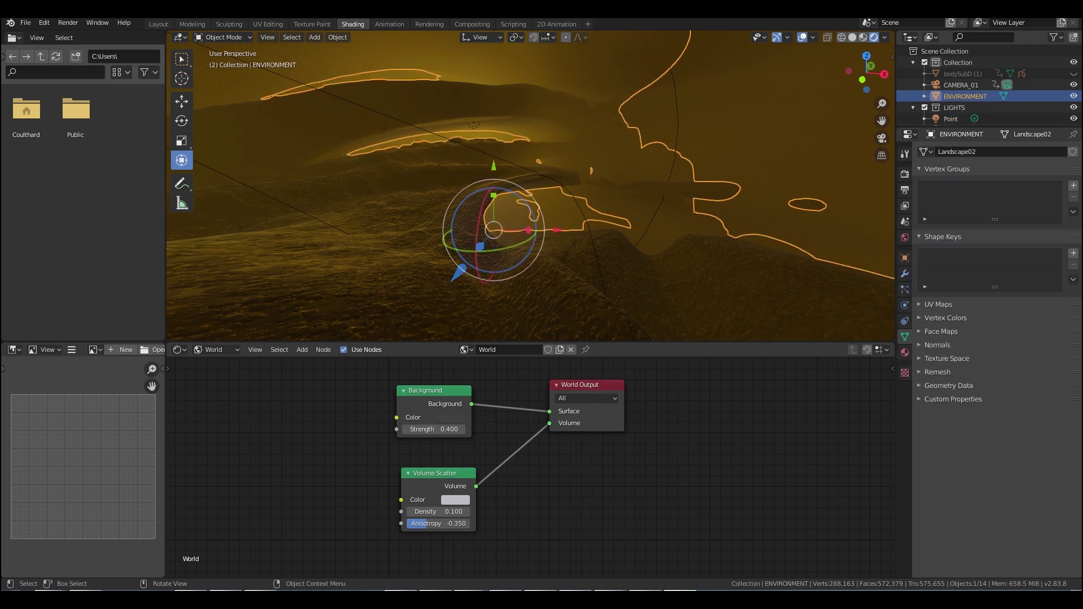
pyautogui.moveTo(479, 242)
pyautogui.mouseDown(button='middle')
pyautogui.moveTo(484, 267)
pyautogui.moveTo(482, 259)
pyautogui.mouseUp(button='middle')
pyautogui.click(469, 146)
pyautogui.moveTo(468, 145); pyautogui.dragTo(536, 148, button='middle')
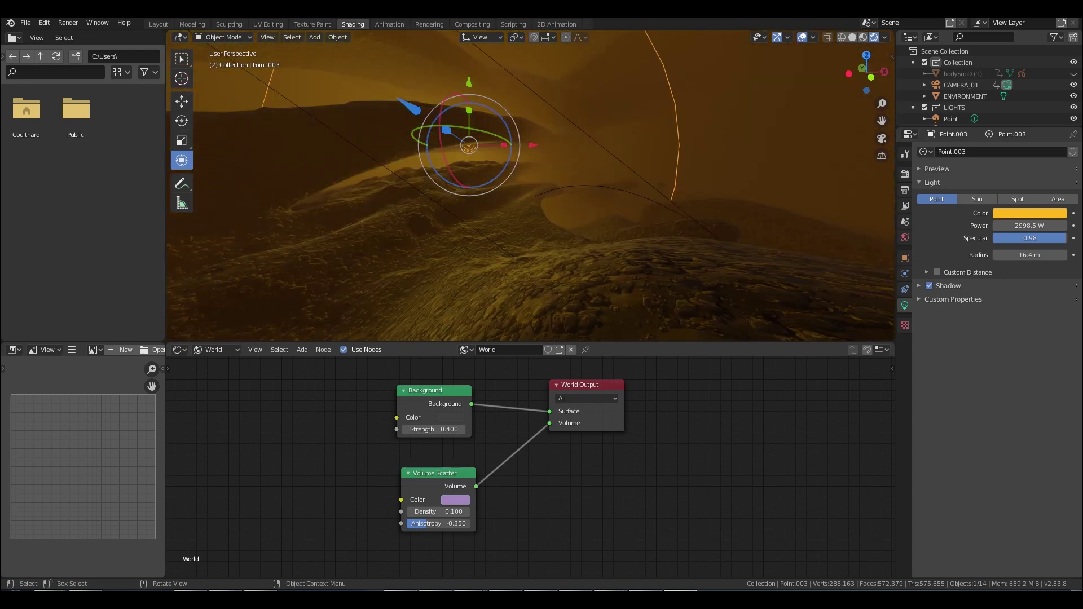
pyautogui.moveTo(508, 170); pyautogui.dragTo(527, 193, button='middle')
pyautogui.moveTo(469, 81); pyautogui.dragTo(469, 92)
pyautogui.press('Return')
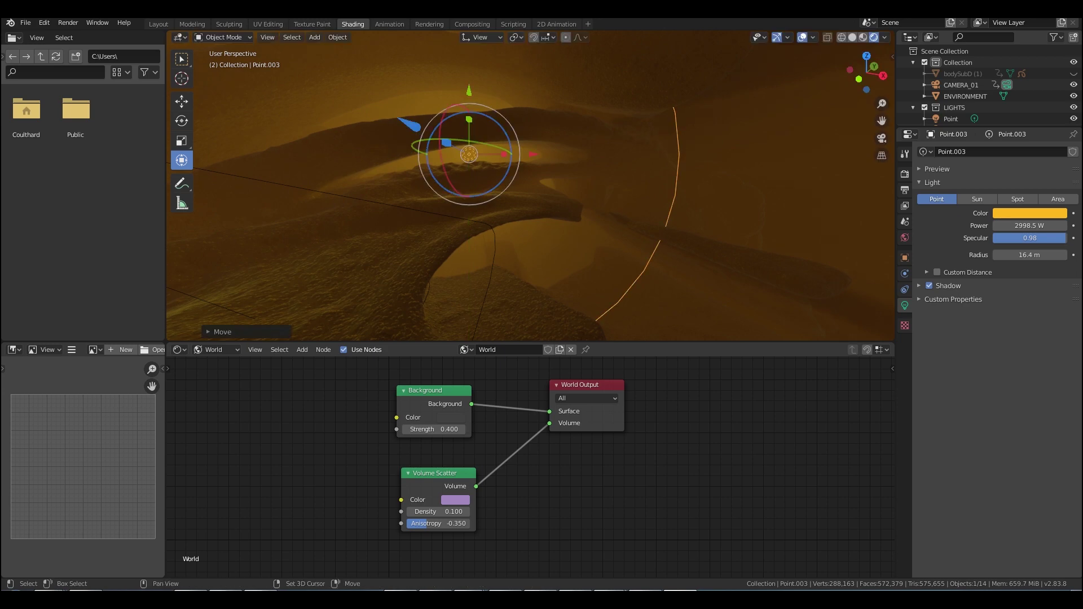
pyautogui.hotkey('shift', 'a')
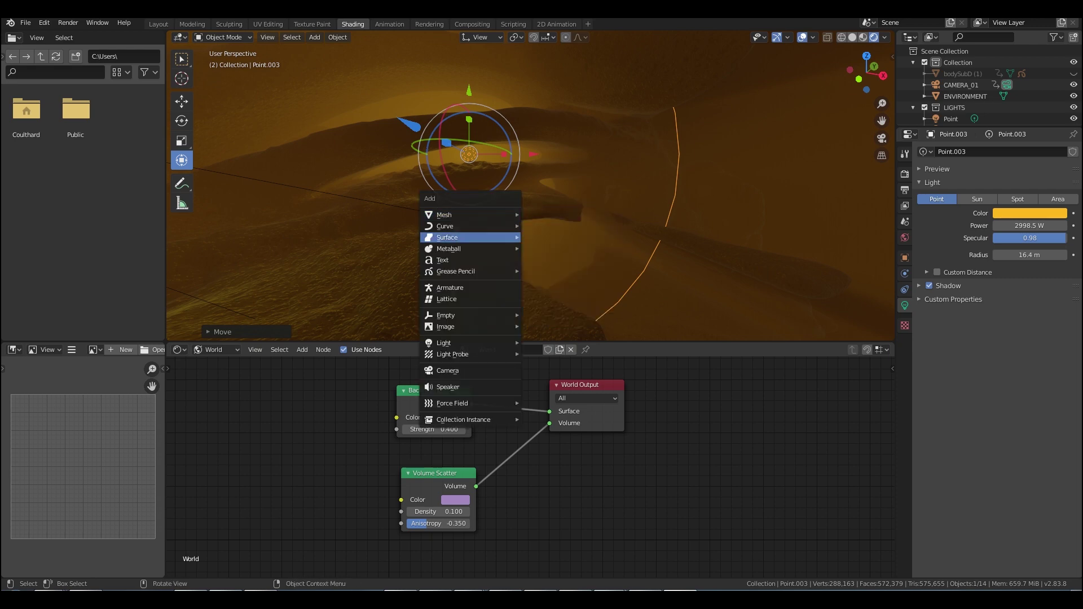
pyautogui.moveTo(463, 343)
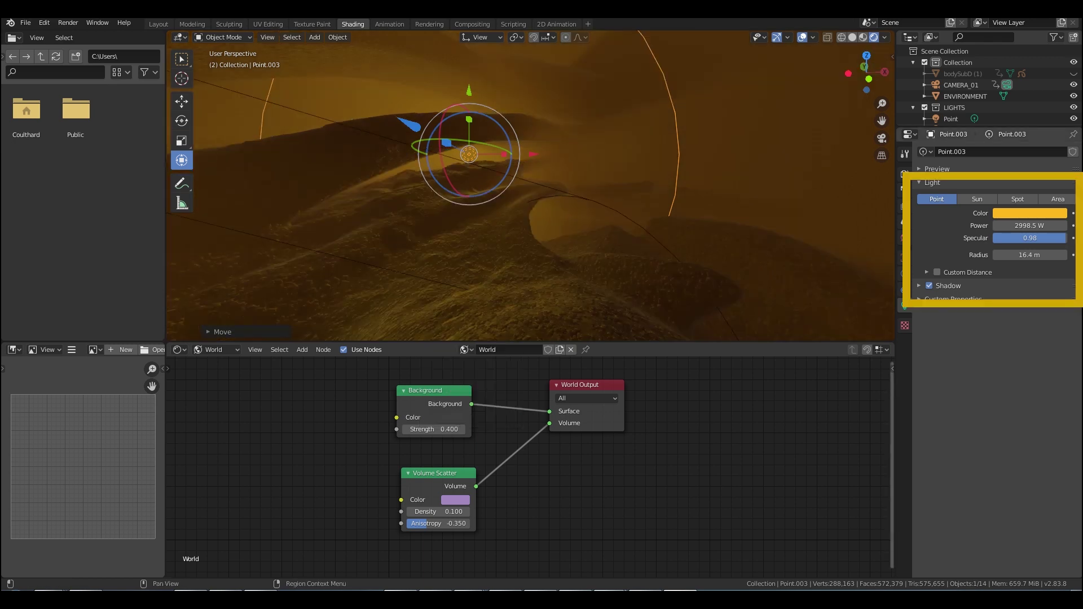
# Set Point.003's light color to orange with hue 0.071 and saturation 0.620, and its power to 3020.4 W.
pyautogui.click(1030, 213)
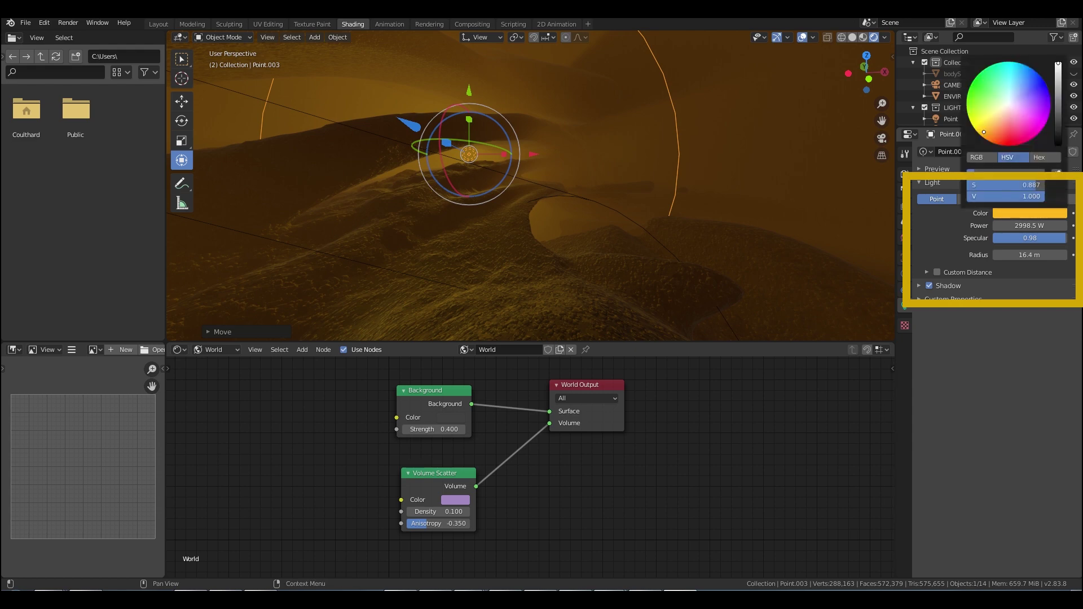
pyautogui.moveTo(984, 132)
pyautogui.mouseDown()
pyautogui.moveTo(1004, 111)
pyautogui.moveTo(1023, 131)
pyautogui.moveTo(994, 128)
pyautogui.mouseUp()
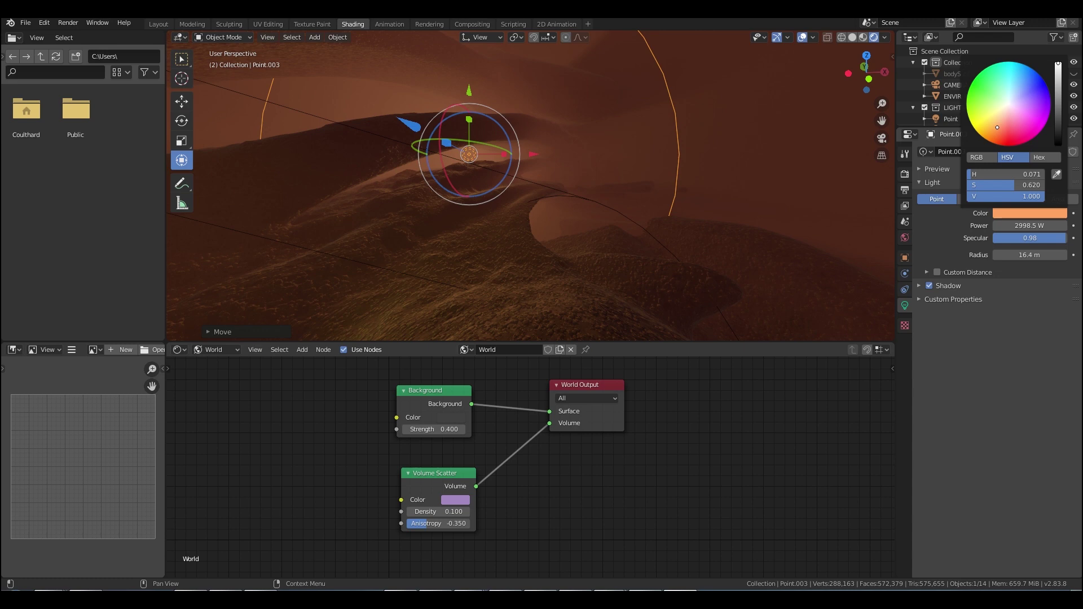
pyautogui.moveTo(1029, 226); pyautogui.dragTo(1042, 225)
# Move the point light Point.003 in the negative direction along the view's X axis.
pyautogui.moveTo(530, 203); pyautogui.dragTo(546, 224, button='middle')
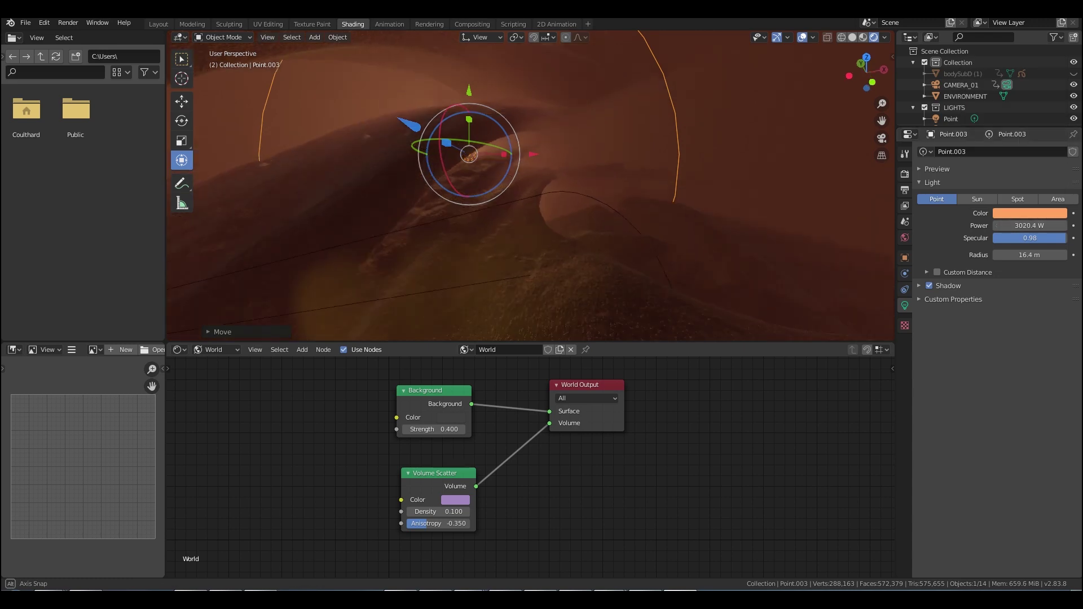
pyautogui.press('g')
pyautogui.press('x')
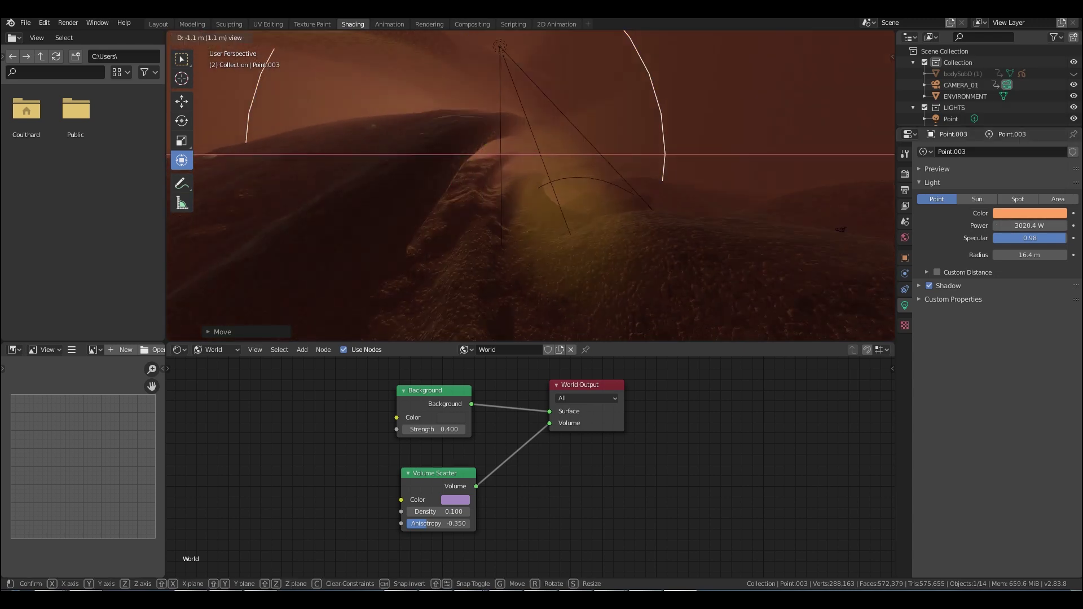
pyautogui.press('Return')
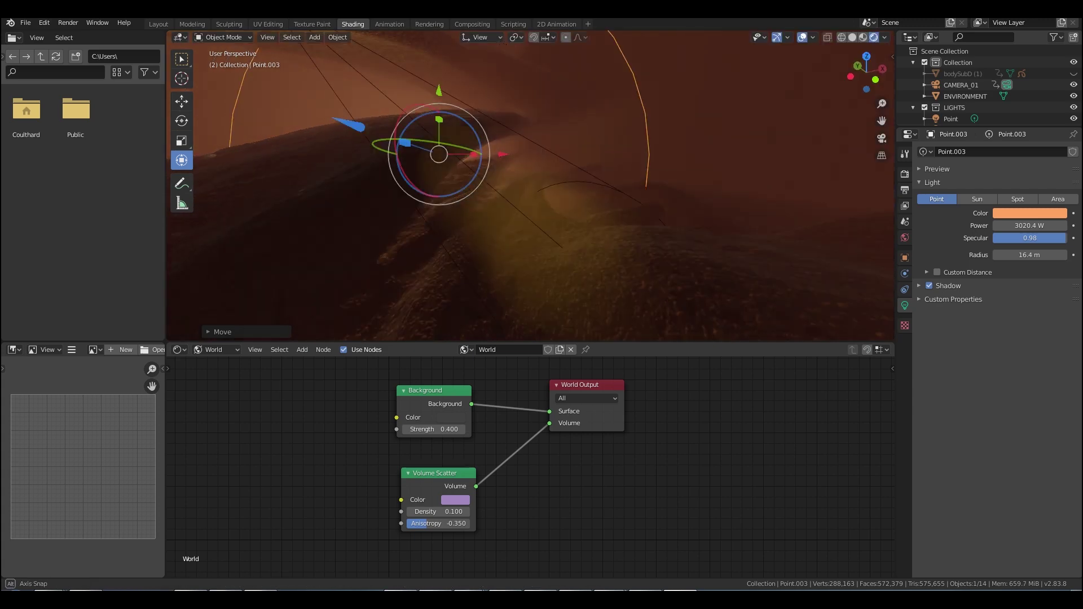
pyautogui.scroll(4, 531, 187)
pyautogui.scroll(-1, 530, 186)
pyautogui.moveTo(530, 186); pyautogui.dragTo(513, 186, button='middle')
pyautogui.keyDown('shift'); pyautogui.moveTo(514, 186); pyautogui.dragTo(514, 254, button='middle'); pyautogui.keyUp('shift')
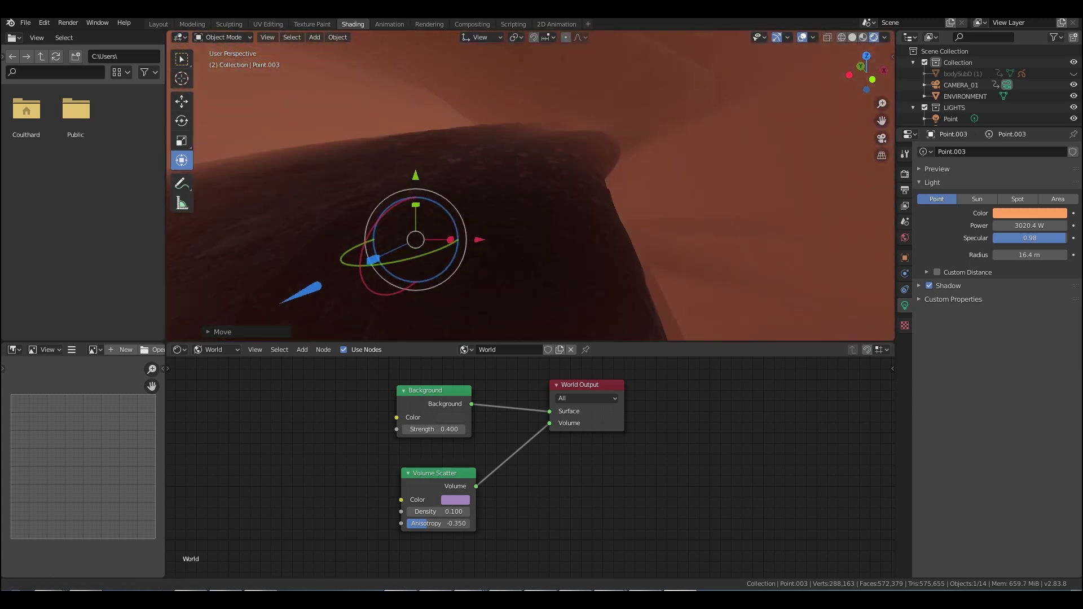
# Move the point light Point.003 about 5.25 m in the negative direction along the view's X axis.
pyautogui.moveTo(530, 203); pyautogui.dragTo(505, 167, button='middle')
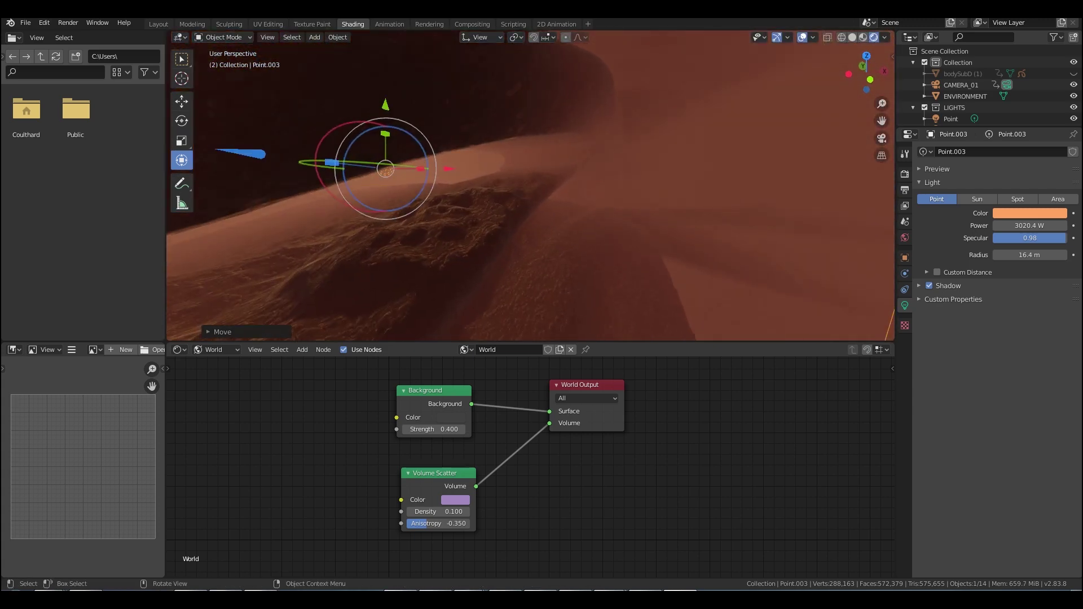
pyautogui.press('g')
pyautogui.press('x')
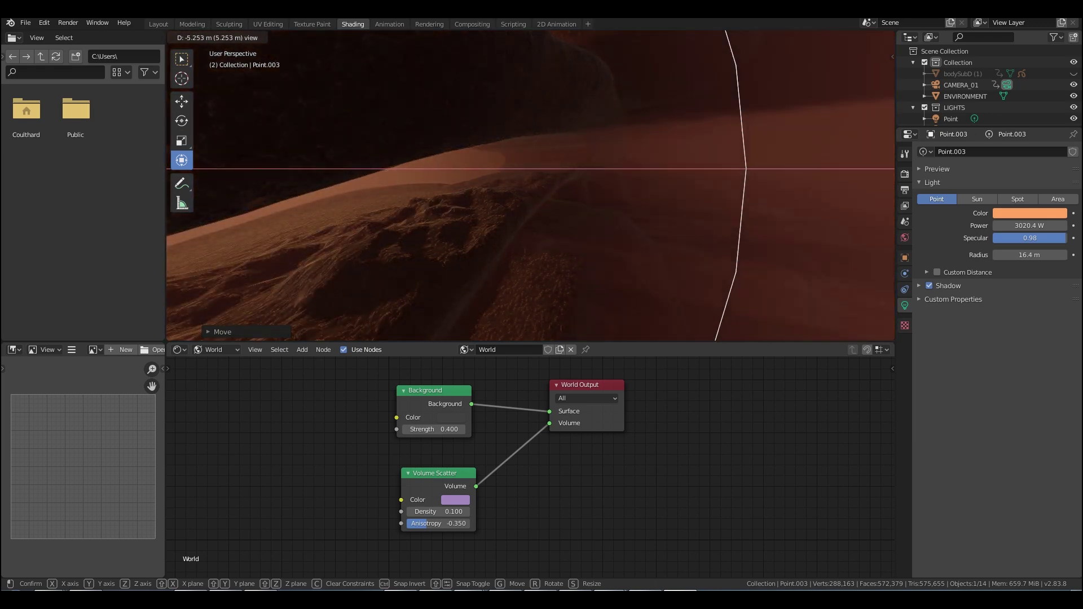
pyautogui.press('Return')
# Move Point.003 about 8.4 m in the positive direction along the view's X axis.
pyautogui.keyDown('ctrl'); pyautogui.moveTo(531, 186); pyautogui.dragTo(531, 272, button='middle'); pyautogui.keyUp('ctrl')
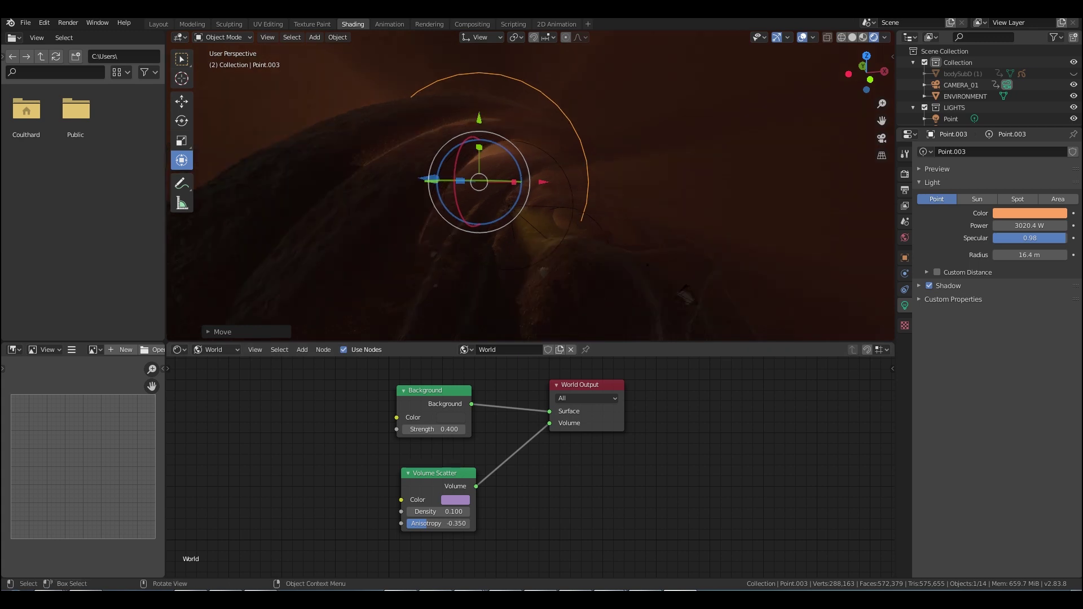
pyautogui.press('g')
pyautogui.press('x')
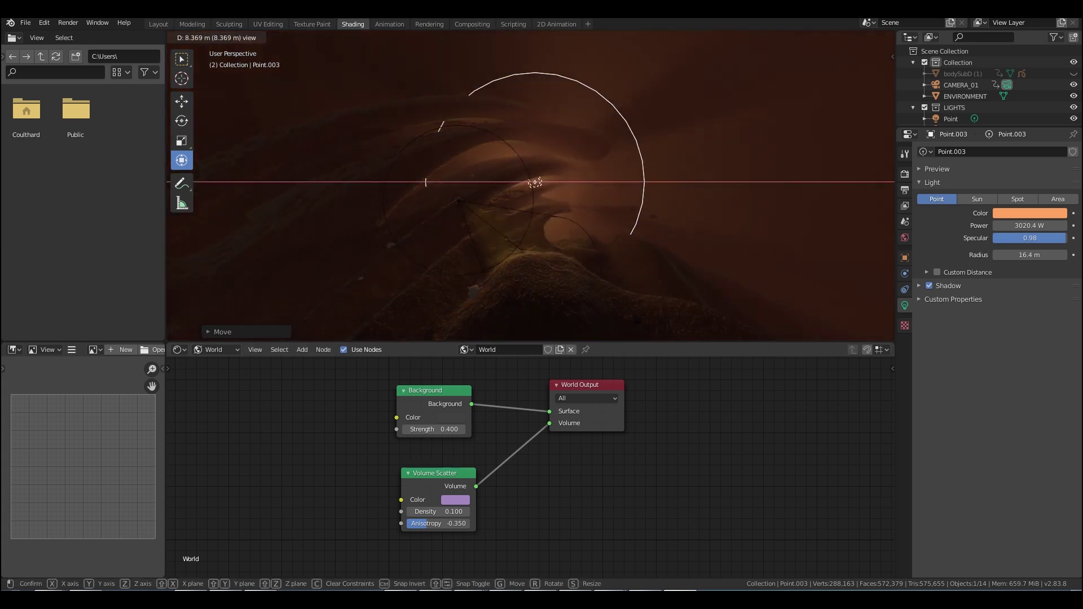
pyautogui.press('Return')
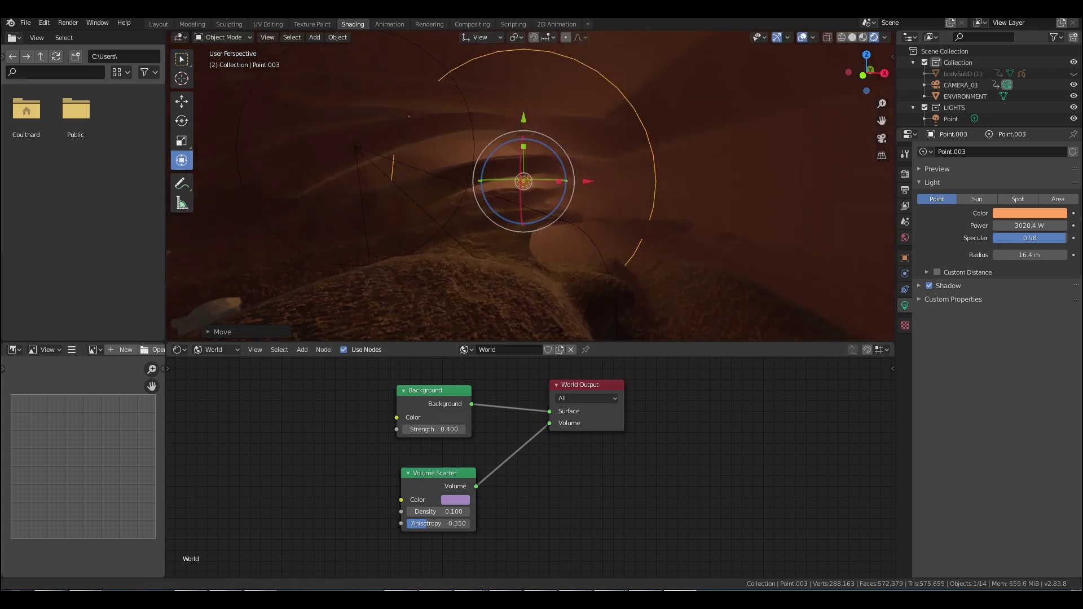
# In the 2D Animation workspace, shift Point.003 back in the negative direction along the view's X axis.
pyautogui.moveTo(530, 253)
pyautogui.keyDown('ctrl'); pyautogui.mouseDown(button='middle')
pyautogui.moveTo(530, 208)
pyautogui.moveTo(530, 254)
pyautogui.mouseUp(button='middle'); pyautogui.keyUp('ctrl')
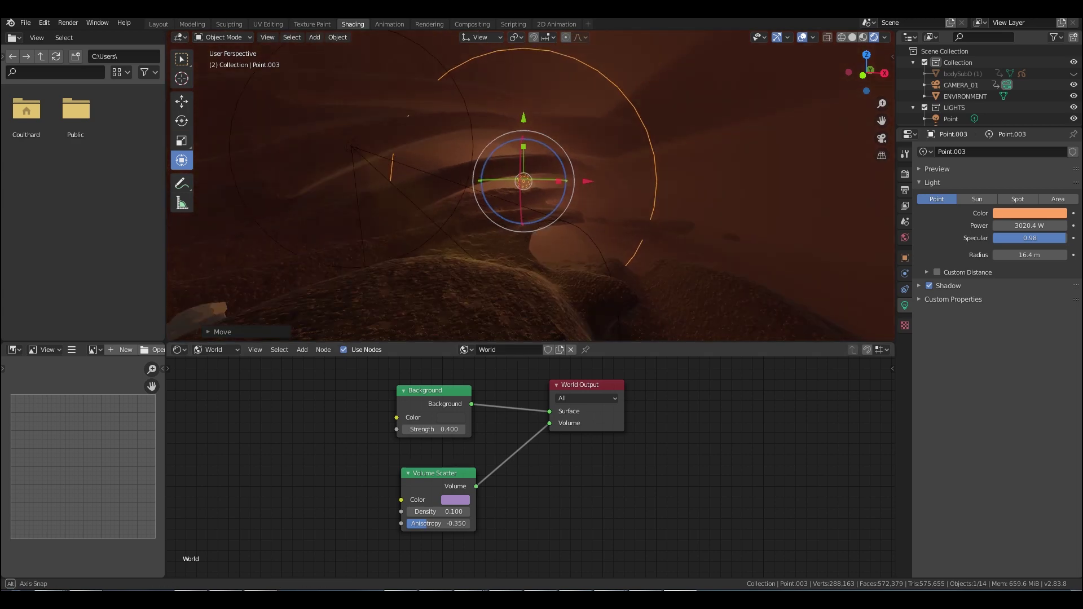
pyautogui.moveTo(536, 186)
pyautogui.mouseDown(button='middle')
pyautogui.moveTo(539, 203)
pyautogui.moveTo(542, 184)
pyautogui.moveTo(544, 193)
pyautogui.mouseUp(button='middle')
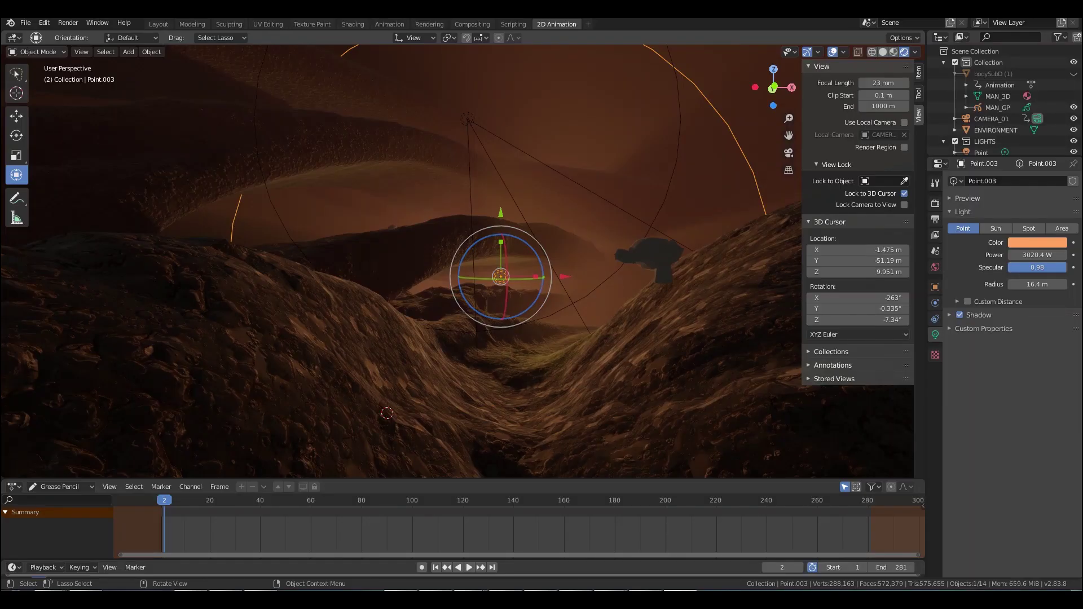
pyautogui.moveTo(564, 276); pyautogui.dragTo(498, 276)
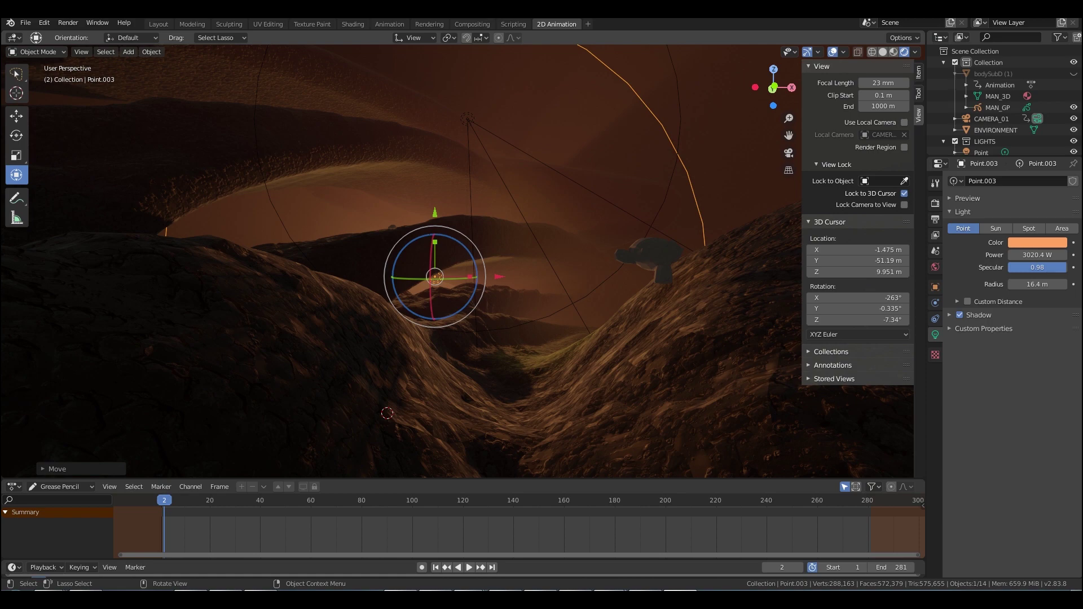
# Examine the terrain around the valley from several angles for a good foreground to stage the action.
pyautogui.moveTo(451, 282); pyautogui.dragTo(40, 54, button='middle')
pyautogui.keyDown('shift'); pyautogui.moveTo(395, 282); pyautogui.dragTo(657, 402, button='middle'); pyautogui.keyUp('shift')
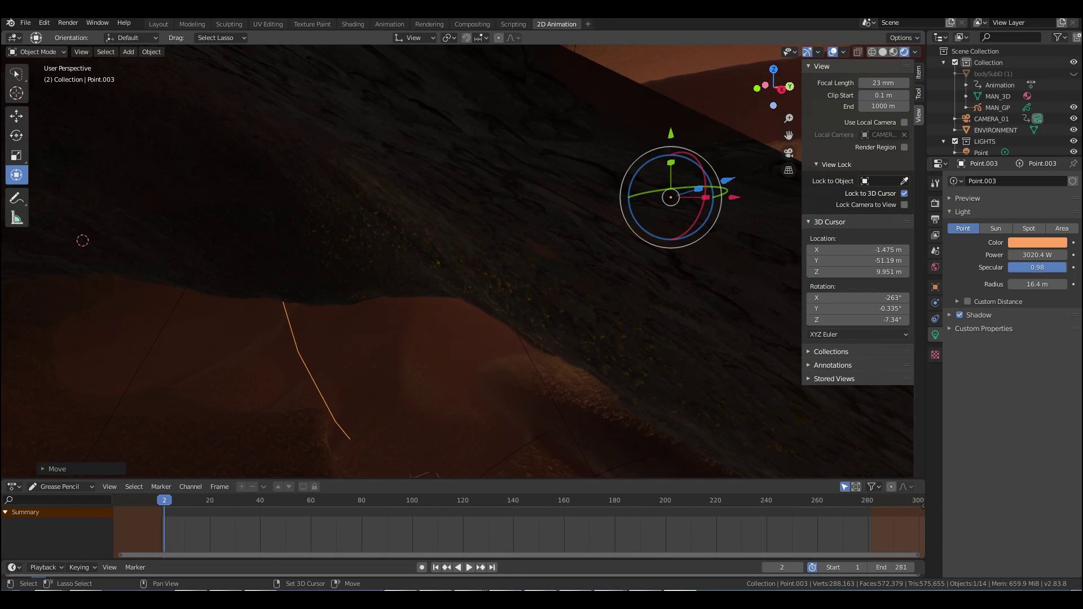
pyautogui.keyDown('shift'); pyautogui.moveTo(395, 293); pyautogui.dragTo(473, 243, button='middle'); pyautogui.keyUp('shift')
pyautogui.keyDown('shift'); pyautogui.moveTo(583, 172); pyautogui.dragTo(732, 105, button='middle'); pyautogui.keyUp('shift')
pyautogui.keyDown('shift'); pyautogui.moveTo(395, 197); pyautogui.dragTo(525, 314, button='middle'); pyautogui.keyUp('shift')
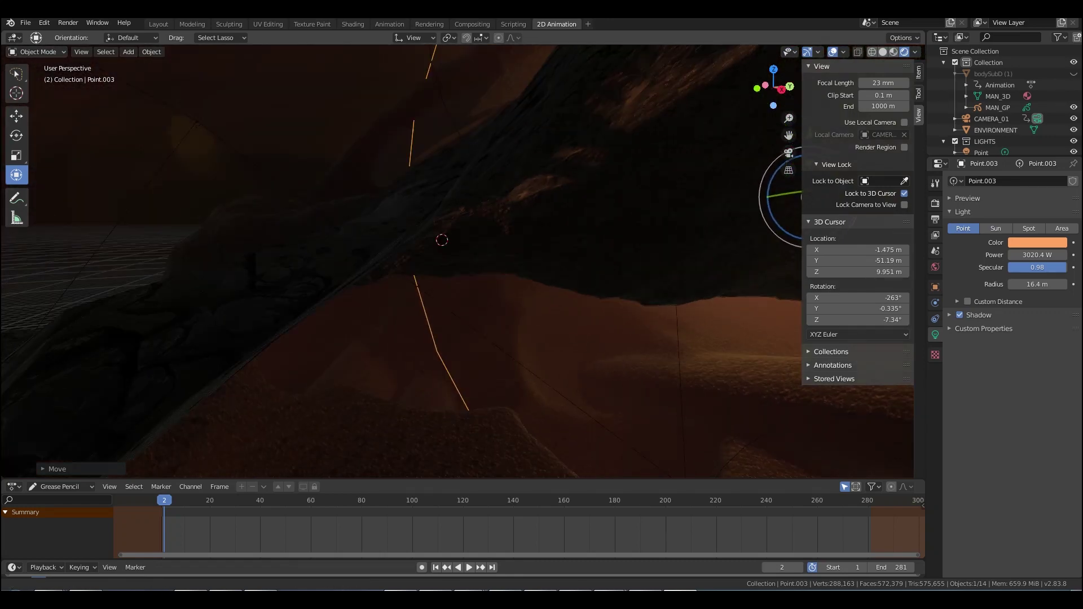
pyautogui.keyDown('shift'); pyautogui.moveTo(442, 240); pyautogui.dragTo(592, 388, button='middle'); pyautogui.keyUp('shift')
pyautogui.keyDown('shift'); pyautogui.moveTo(505, 376); pyautogui.dragTo(406, 302, button='middle'); pyautogui.keyUp('shift')
pyautogui.keyDown('shift'); pyautogui.moveTo(411, 367); pyautogui.dragTo(332, 379, button='middle'); pyautogui.keyUp('shift')
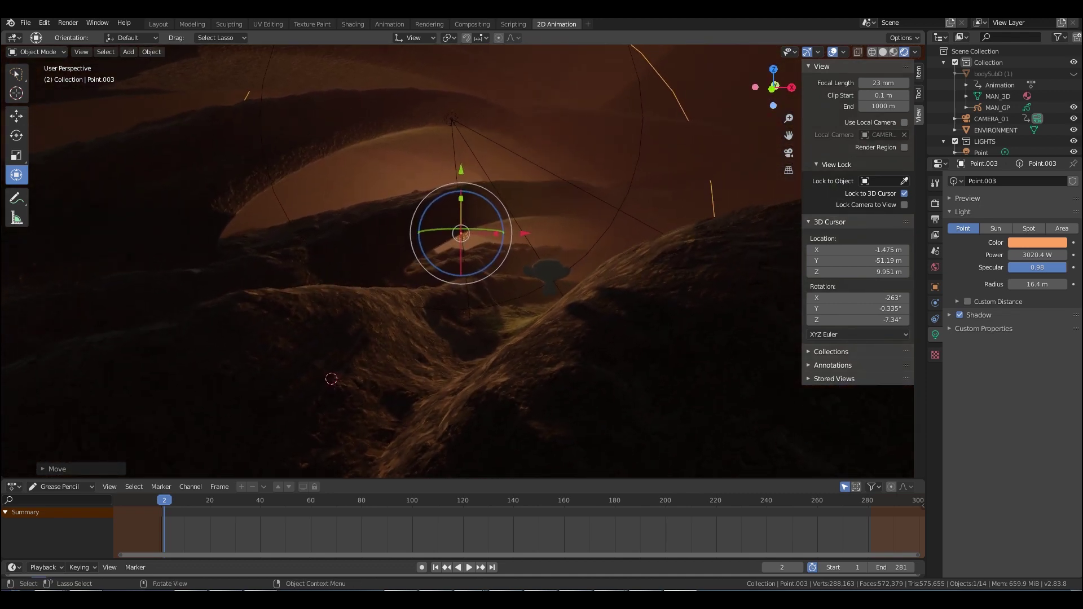
pyautogui.moveTo(476, 264); pyautogui.dragTo(450, 265, button='middle')
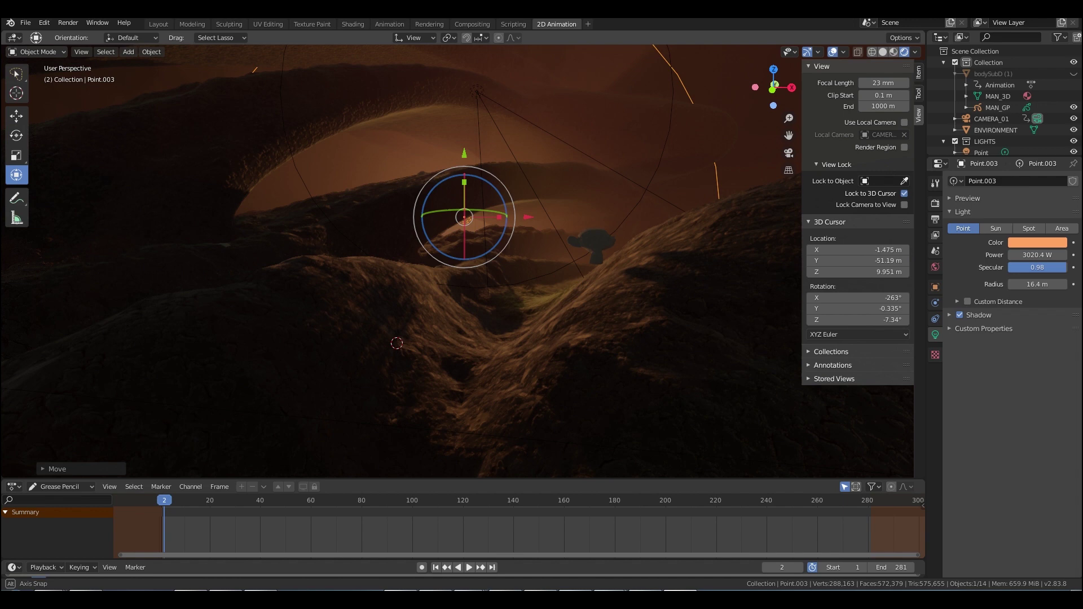
pyautogui.moveTo(457, 261)
pyautogui.mouseDown(button='middle')
pyautogui.moveTo(444, 276)
pyautogui.moveTo(477, 261)
pyautogui.moveTo(420, 252)
pyautogui.moveTo(459, 259)
pyautogui.mouseUp(button='middle')
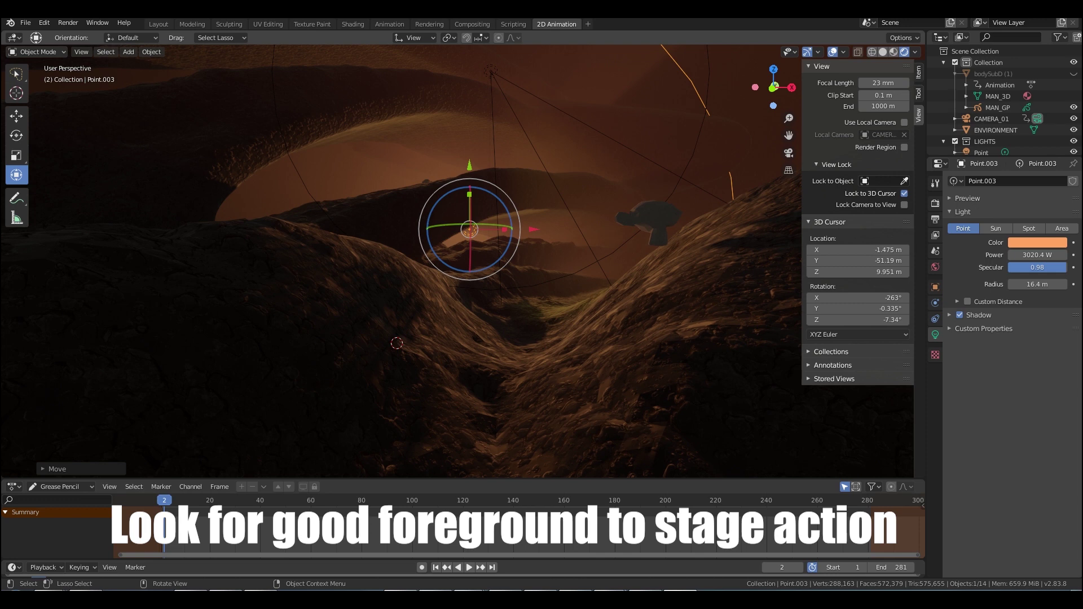
# Place the 3D cursor on the dark foreground hill at about X 3.16 m, Y -51.47 m, Z 11.49 m.
pyautogui.keyDown('shift'); pyautogui.moveTo(457, 259); pyautogui.dragTo(477, 300, button='middle'); pyautogui.keyUp('shift')
pyautogui.scroll(2, 456, 261)
pyautogui.moveTo(415, 266); pyautogui.dragTo(420, 297, button='middle')
pyautogui.moveTo(341, 463); pyautogui.dragTo(764, 454, button='middle')
pyautogui.keyDown('shift'); pyautogui.rightClick(602, 289); pyautogui.keyUp('shift')
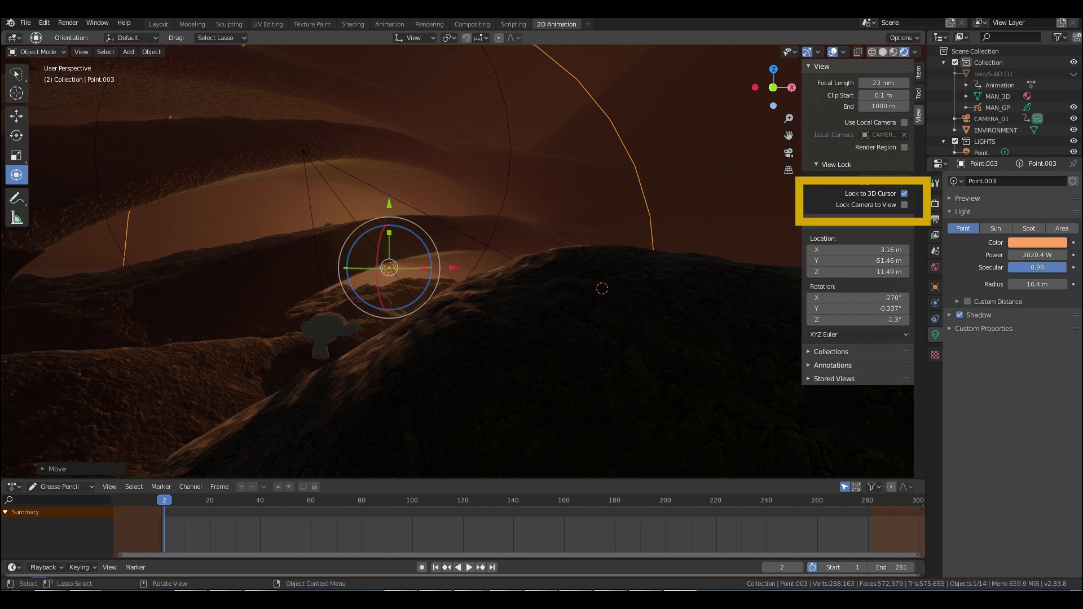
pyautogui.press('shift')
pyautogui.press('shift')
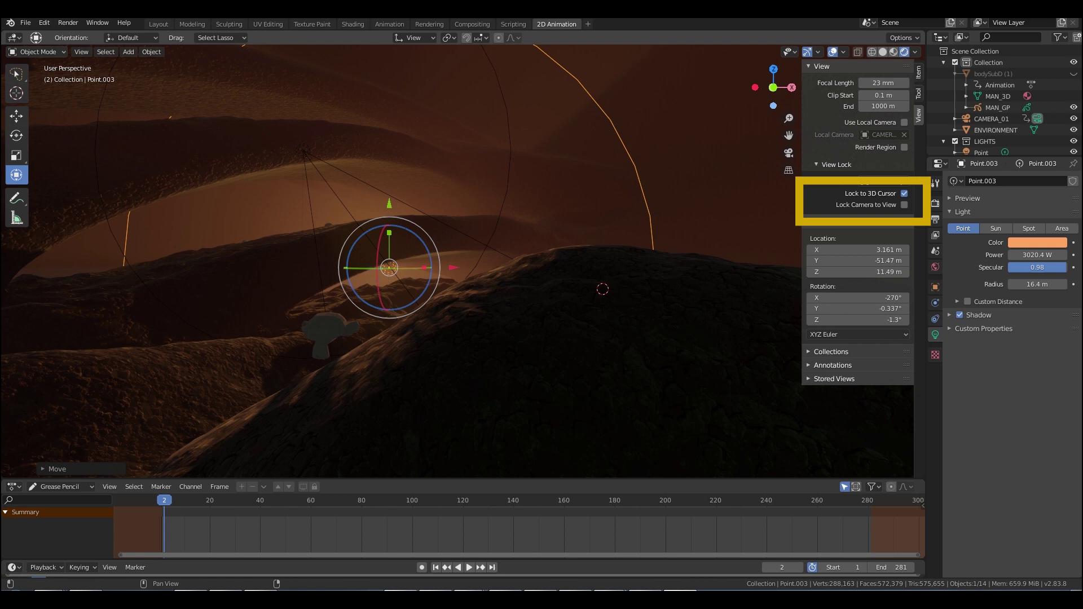
# Place the 3D cursor on the slope beside the monkey head at about X 0.88 m, Y -50.73 m, Z 10.61 m.
pyautogui.moveTo(457, 265)
pyautogui.mouseDown(button='middle')
pyautogui.moveTo(535, 257)
pyautogui.moveTo(418, 252)
pyautogui.moveTo(468, 255)
pyautogui.mouseUp(button='middle')
pyautogui.keyDown('shift'); pyautogui.moveTo(677, 288); pyautogui.dragTo(347, 285, button='middle'); pyautogui.keyUp('shift')
pyautogui.moveTo(519, 250)
pyautogui.mouseDown(button='middle')
pyautogui.moveTo(604, 241)
pyautogui.moveTo(539, 258)
pyautogui.moveTo(623, 232)
pyautogui.moveTo(700, 266)
pyautogui.moveTo(685, 274)
pyautogui.mouseUp(button='middle')
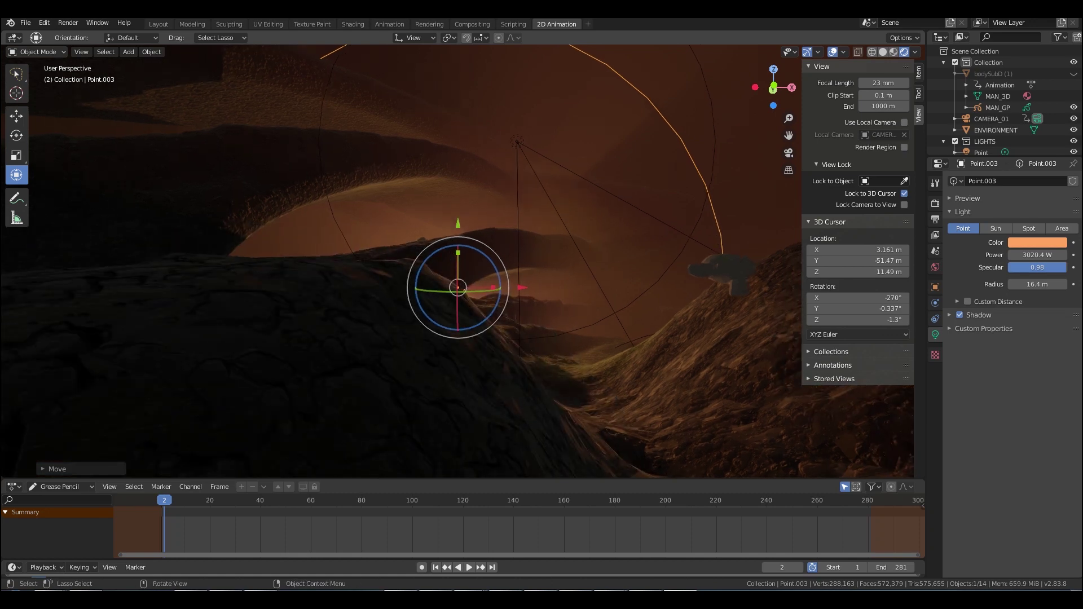
pyautogui.moveTo(694, 228); pyautogui.dragTo(675, 165, button='middle')
pyautogui.keyDown('shift'); pyautogui.moveTo(457, 262); pyautogui.dragTo(516, 261, button='middle'); pyautogui.keyUp('shift')
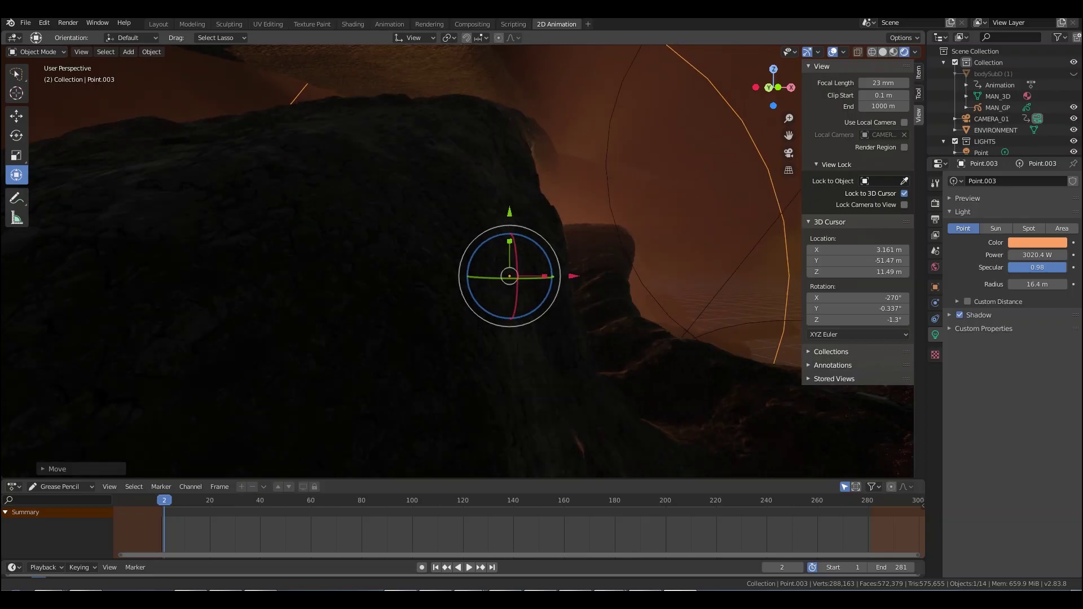
pyautogui.keyDown('shift'); pyautogui.moveTo(457, 261); pyautogui.dragTo(357, 250, button='middle'); pyautogui.keyUp('shift')
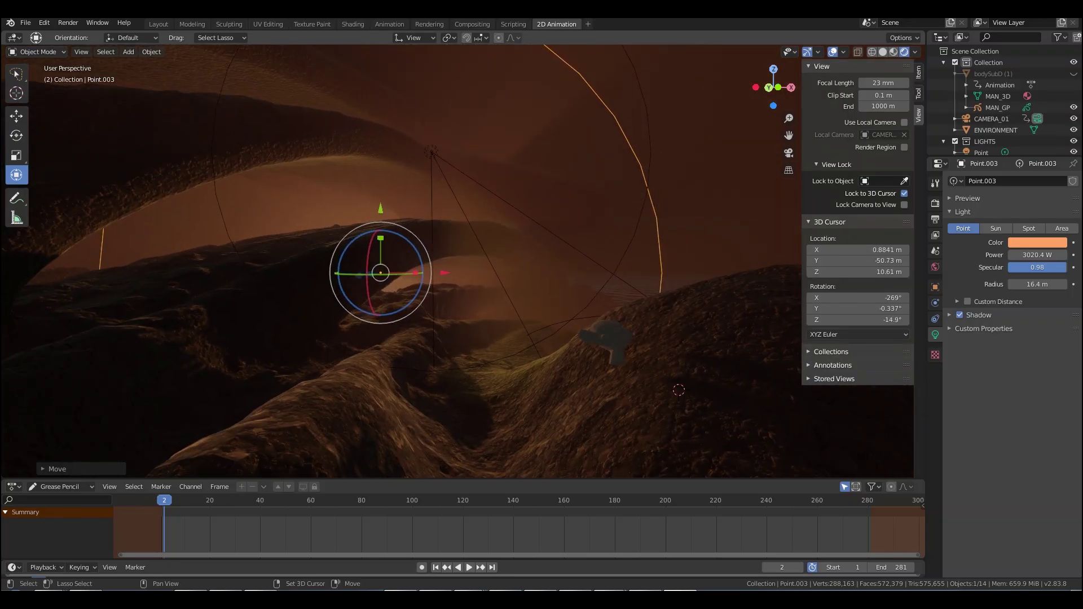
pyautogui.hotkey('shift', 'a')
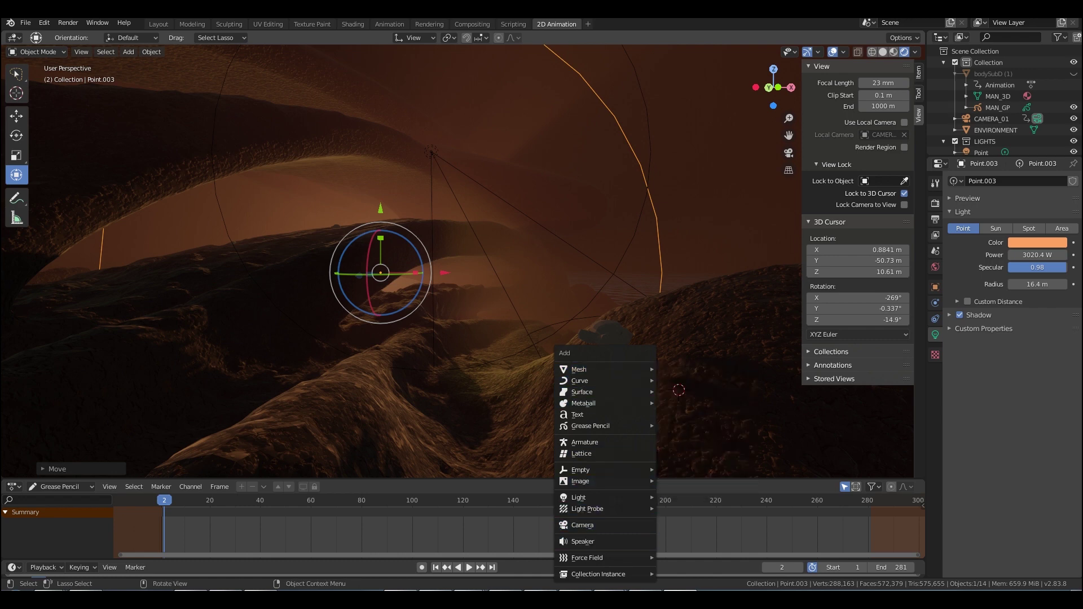
pyautogui.moveTo(530, 316); pyautogui.dragTo(535, 308, button='middle')
# Select CAMERA_01 while looking through it and play the animation.
pyautogui.press('KP_0')
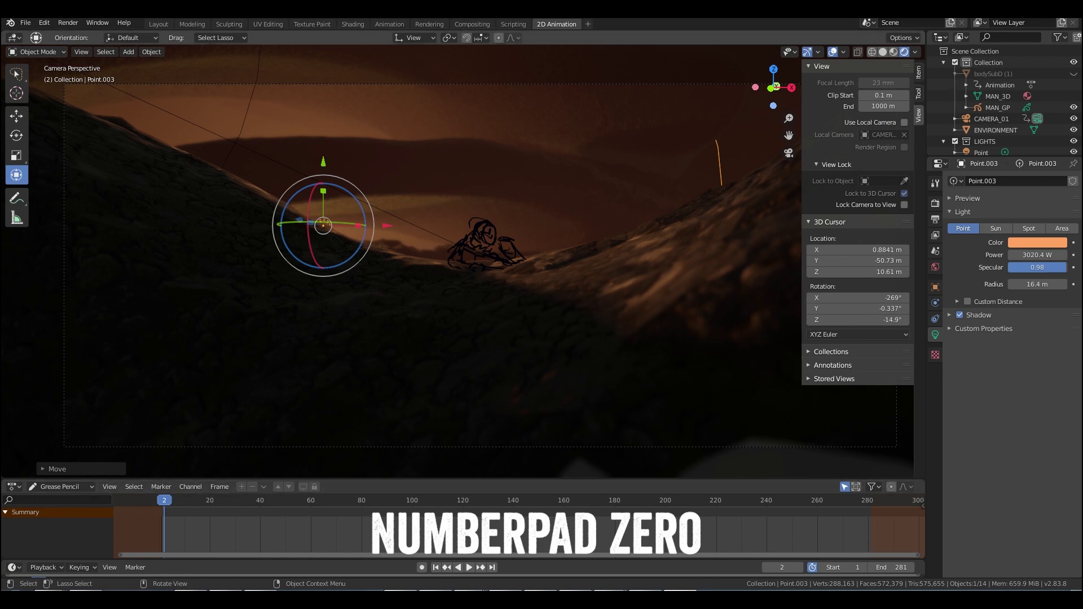
pyautogui.click(480, 446)
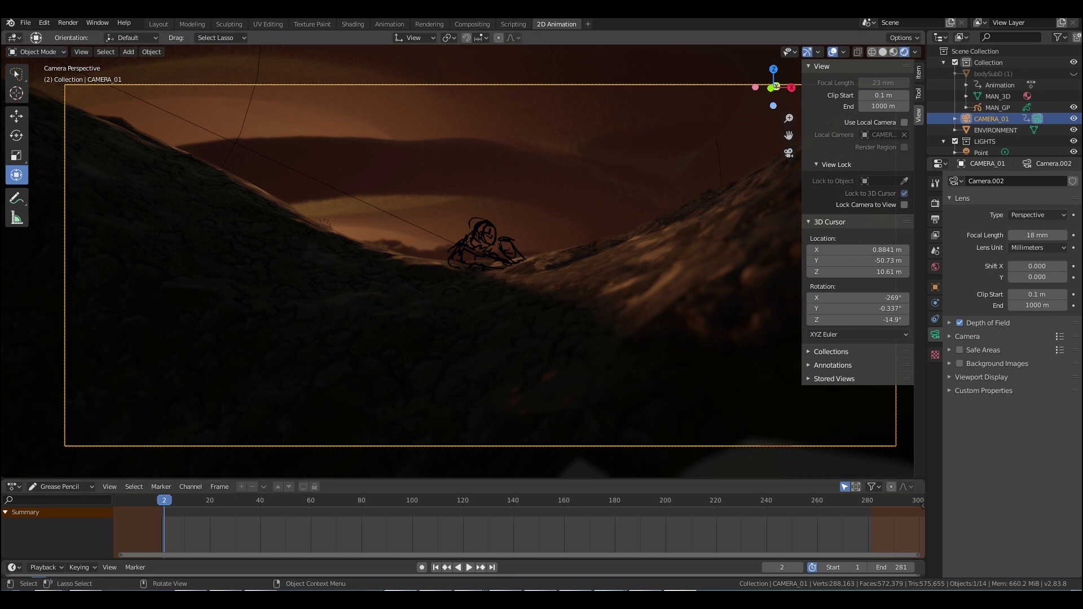
pyautogui.press('space')
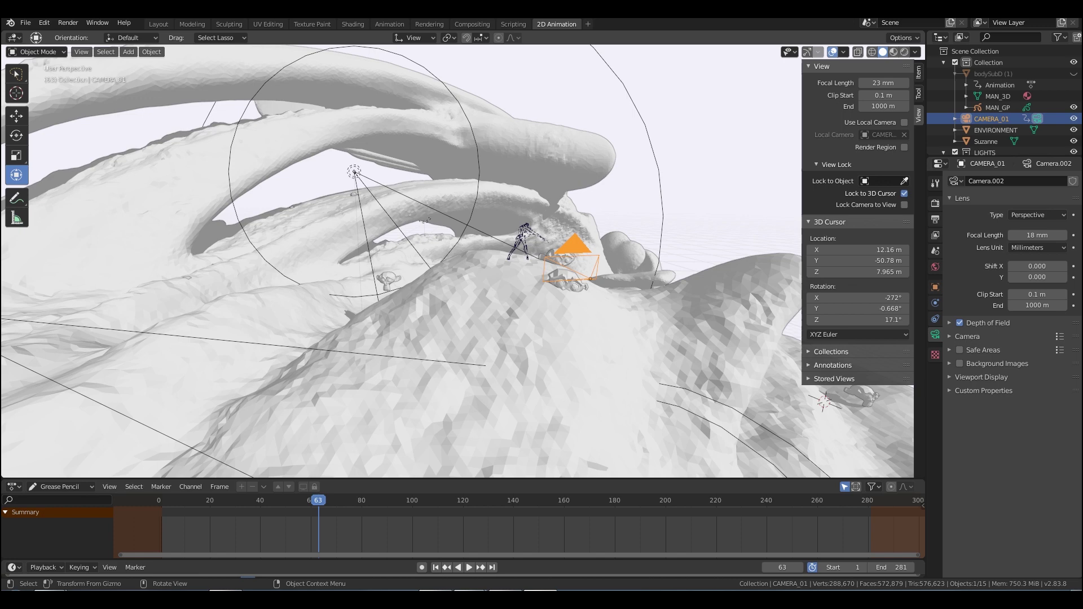
# Place the 3D cursor on the pale hill's near slope at about X 4.50 m, Y -52.67 m, Z 11.01 m.
pyautogui.moveTo(457, 261)
pyautogui.mouseDown(button='middle')
pyautogui.moveTo(417, 254)
pyautogui.moveTo(437, 258)
pyautogui.mouseUp(button='middle')
pyautogui.keyDown('shift'); pyautogui.rightClick(542, 307); pyautogui.keyUp('shift')
pyautogui.moveTo(543, 307); pyautogui.dragTo(619, 296, button='middle')
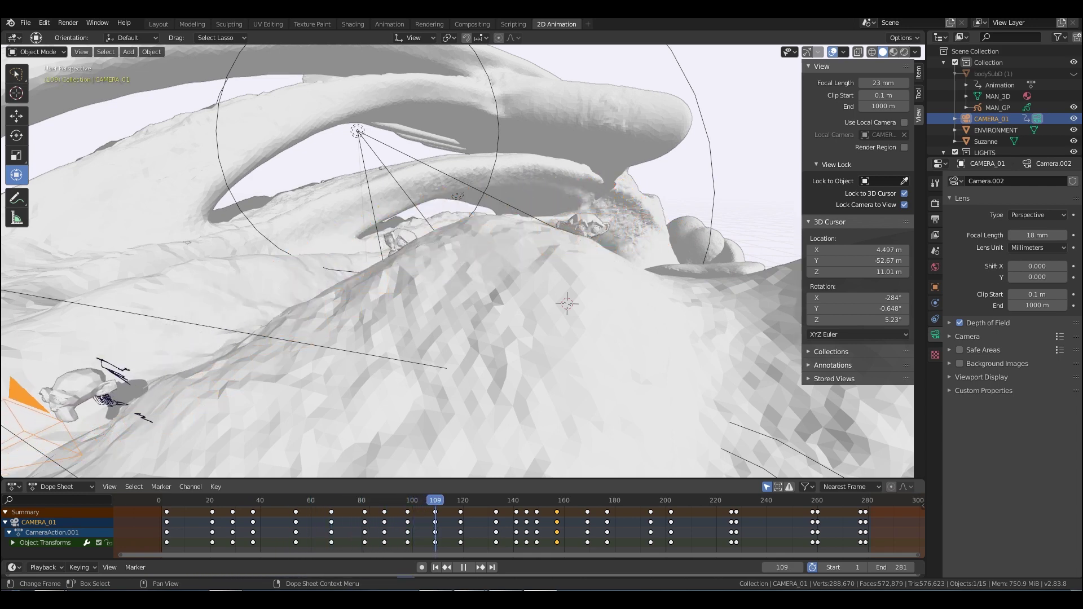
# Play and scrub the animation from outside the camera, examining how CAMERA_01 moves around the drawn figure on the hill.
pyautogui.hotkey('shift', 'ctrl', 'space')
pyautogui.moveTo(361, 499); pyautogui.dragTo(411, 500)
pyautogui.hotkey('shift', 'ctrl', 'space')
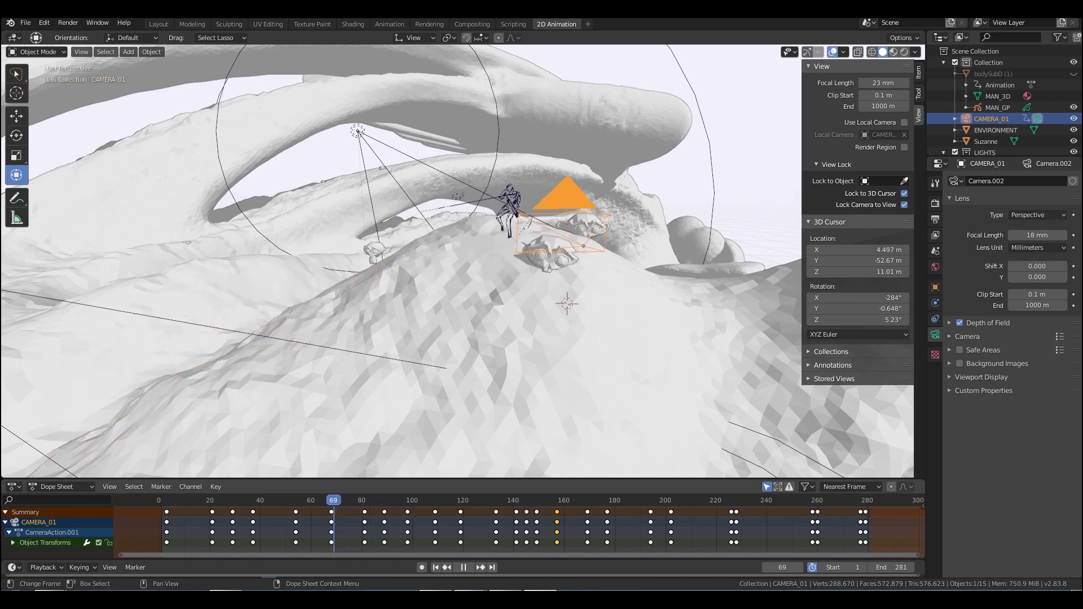
pyautogui.keyDown('shift'); pyautogui.moveTo(567, 304); pyautogui.dragTo(610, 313, button='middle'); pyautogui.keyUp('shift')
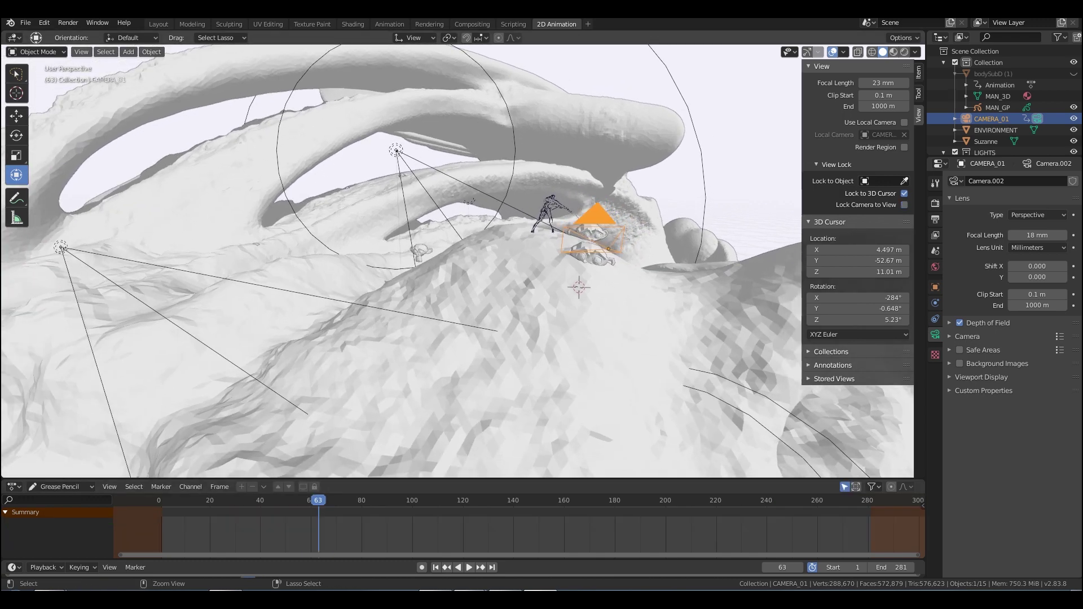
pyautogui.moveTo(451, 254); pyautogui.dragTo(418, 237, button='middle')
pyautogui.keyDown('shift'); pyautogui.moveTo(578, 287); pyautogui.dragTo(524, 279, button='middle'); pyautogui.keyUp('shift')
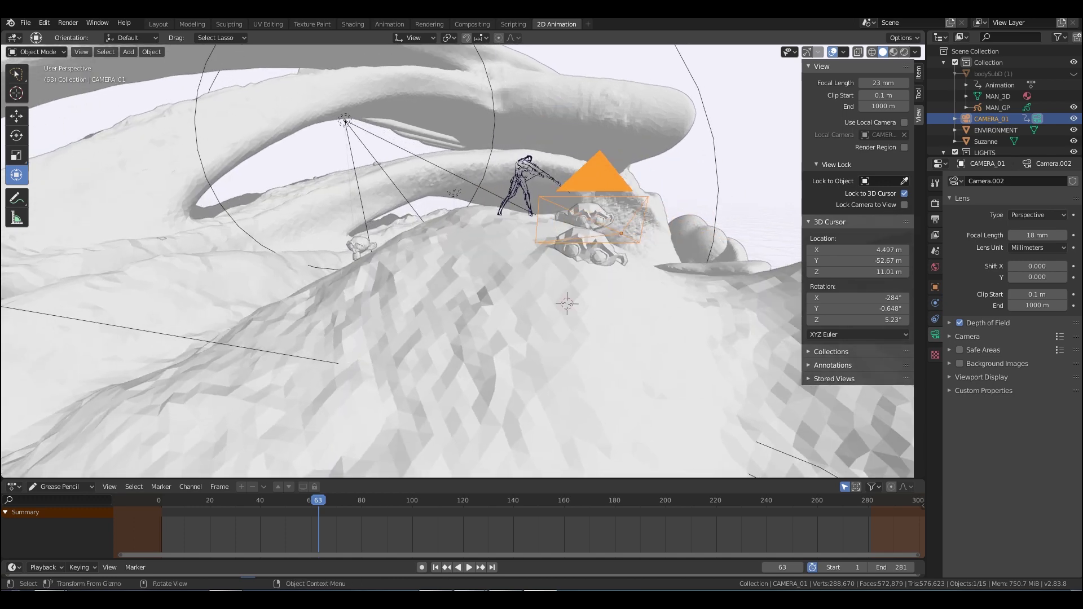
# Look through CAMERA_01, enable Lock Camera to View and shift the camera's framing slightly.
pyautogui.press('KP_0')
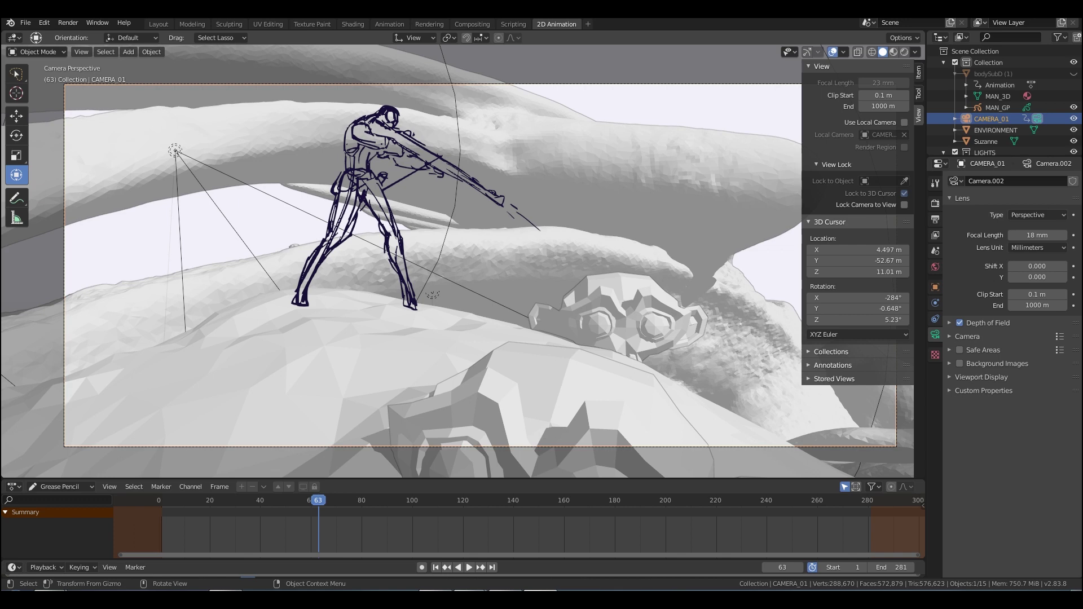
pyautogui.click(903, 205)
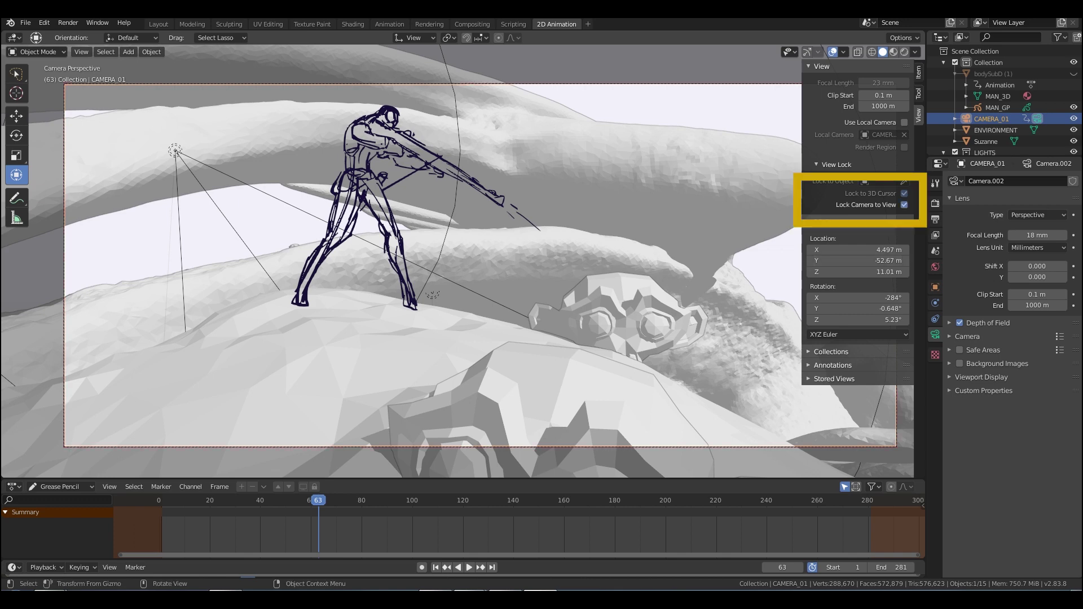
pyautogui.moveTo(452, 282)
pyautogui.keyDown('shift'); pyautogui.mouseDown(button='middle')
pyautogui.moveTo(428, 282)
pyautogui.moveTo(454, 288)
pyautogui.mouseUp(button='middle'); pyautogui.keyUp('shift')
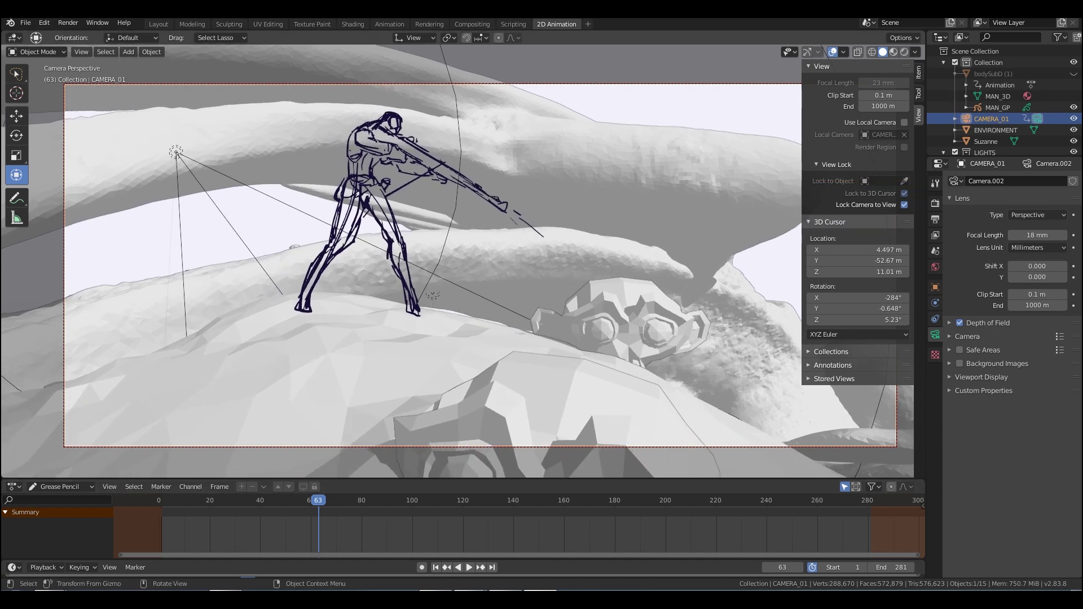
# Switch the animation editor to Dope Sheet mode and play the camera animation, stopping at frame 53.
pyautogui.click(61, 486)
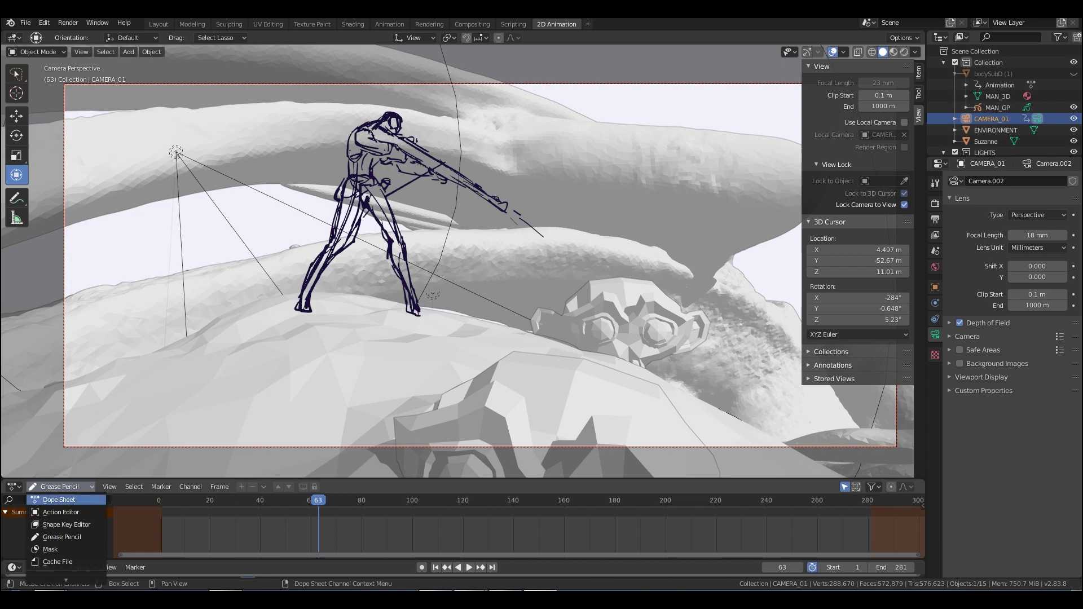
pyautogui.click(56, 500)
pyautogui.press('space')
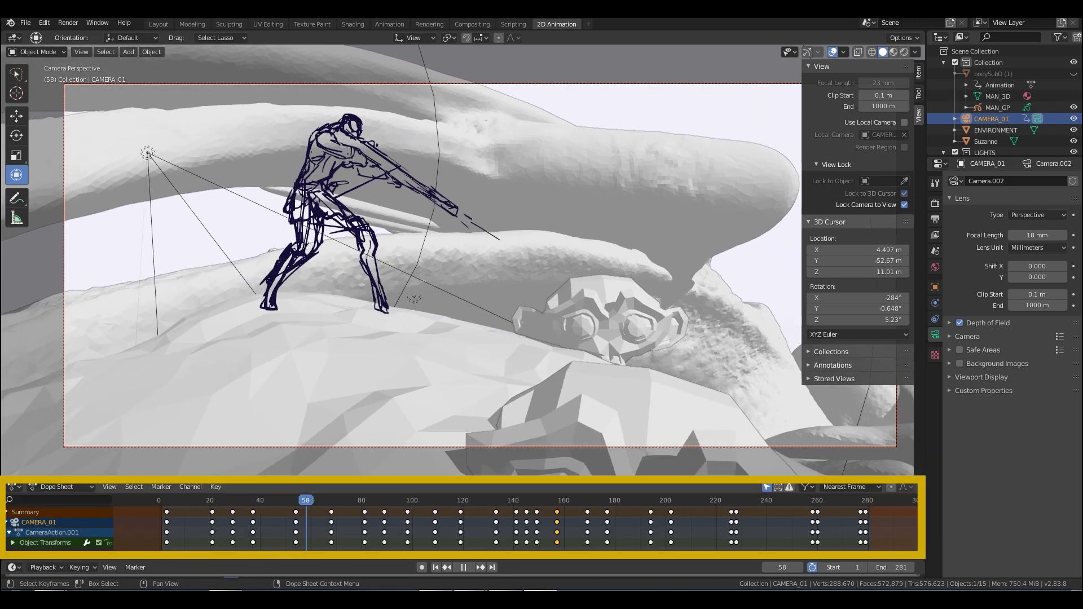
pyautogui.press('space')
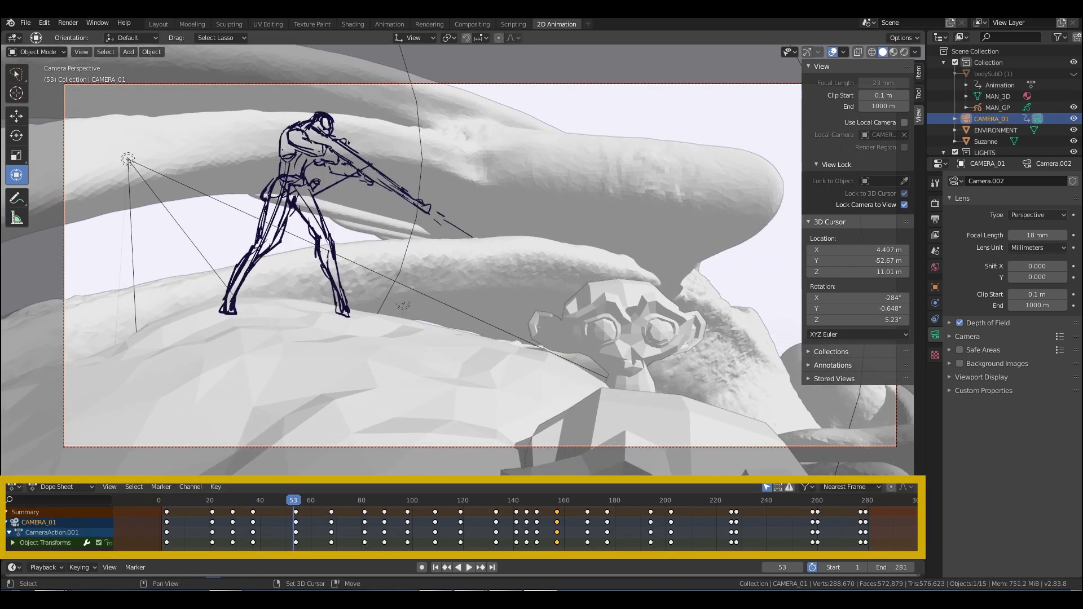
# Shift CAMERA_01's framing of the figure at frames 53 and 88, playing the animation between them.
pyautogui.keyDown('shift'); pyautogui.moveTo(395, 254); pyautogui.dragTo(421, 259, button='middle'); pyautogui.keyUp('shift')
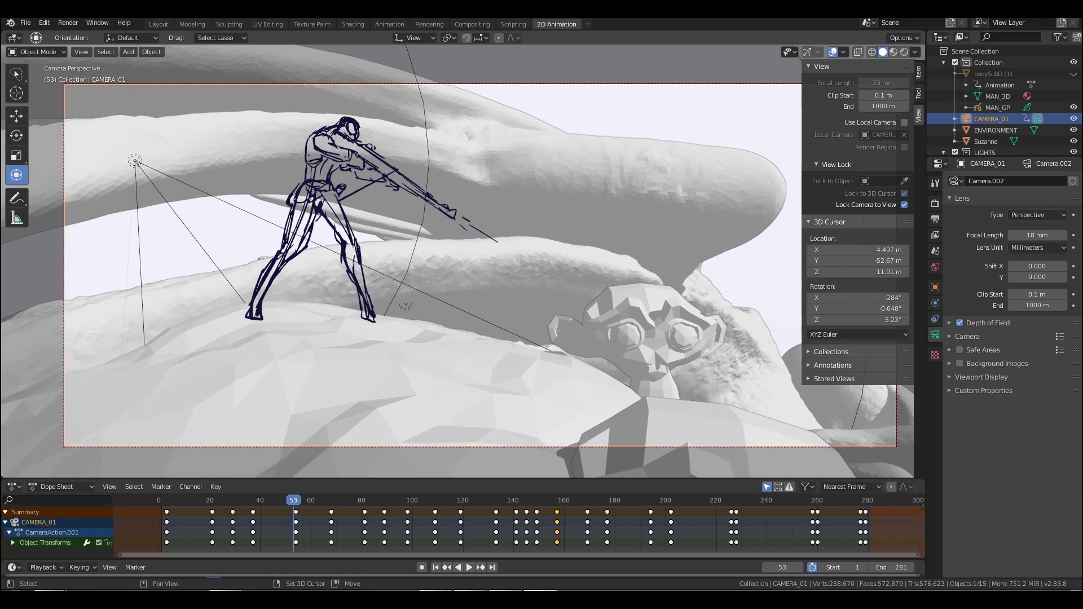
pyautogui.press('space')
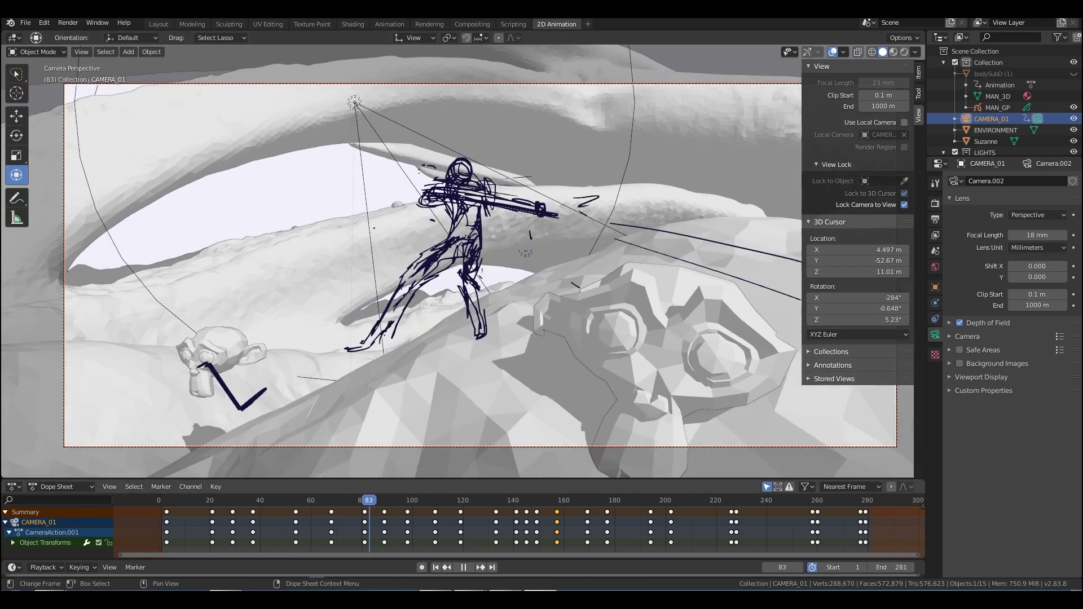
pyautogui.press('space')
pyautogui.keyDown('shift'); pyautogui.moveTo(395, 254); pyautogui.dragTo(445, 239, button='middle'); pyautogui.keyUp('shift')
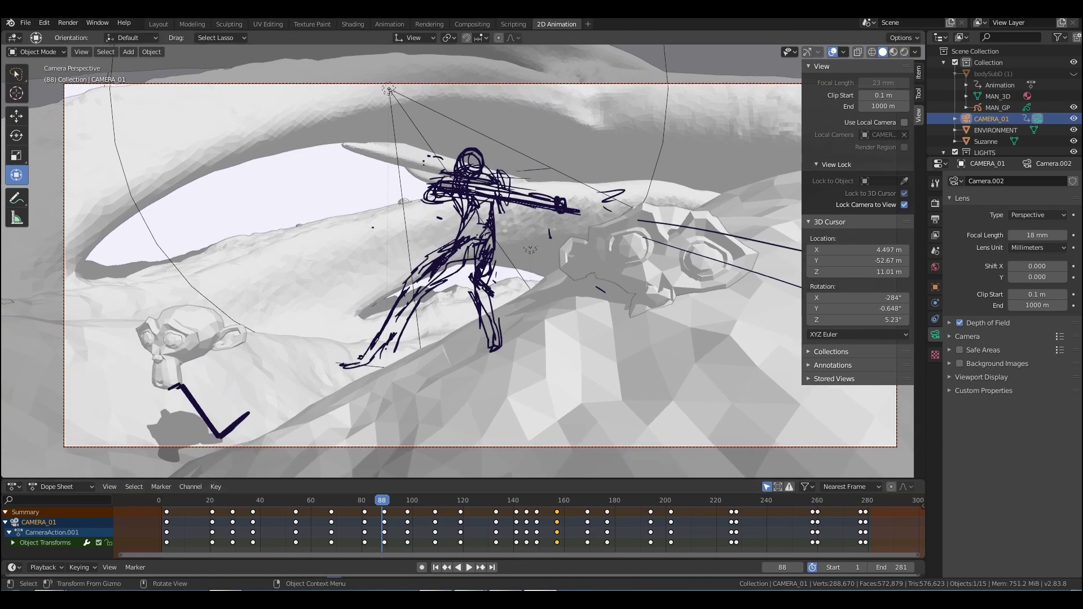
# Play, reverse and scrub the animation through CAMERA_01, examining how the camera follows the drawn figure and the monkey heads.
pyautogui.press('space')
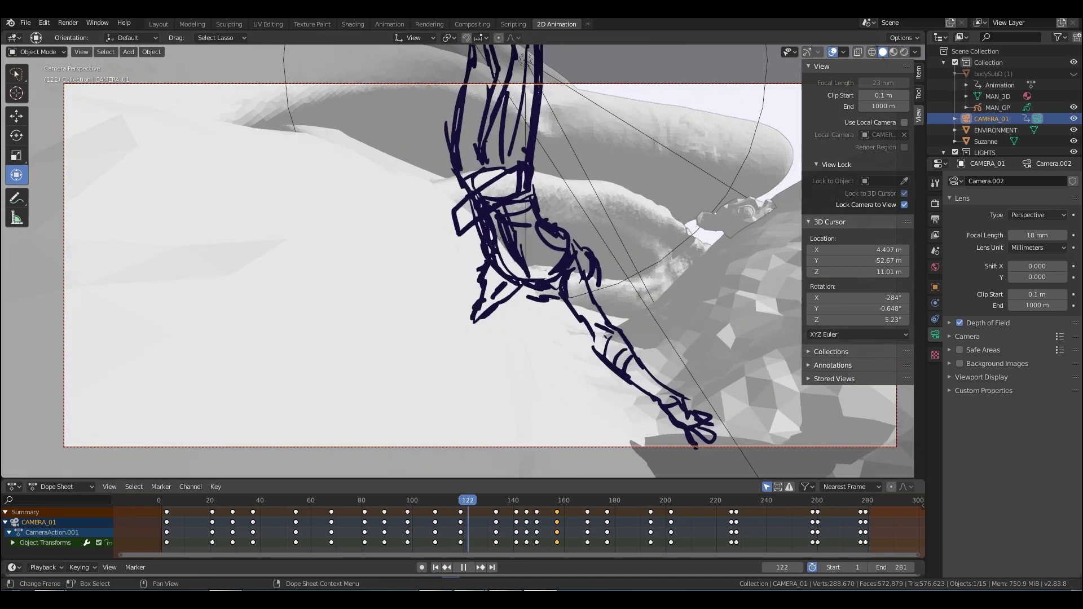
pyautogui.press('space')
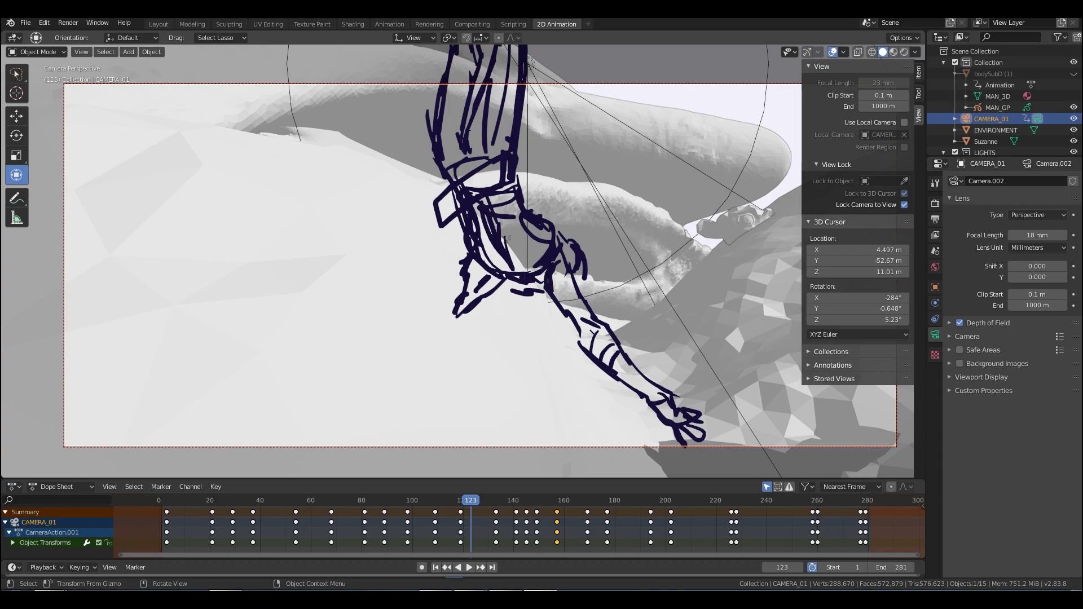
pyautogui.moveTo(471, 500); pyautogui.dragTo(334, 500)
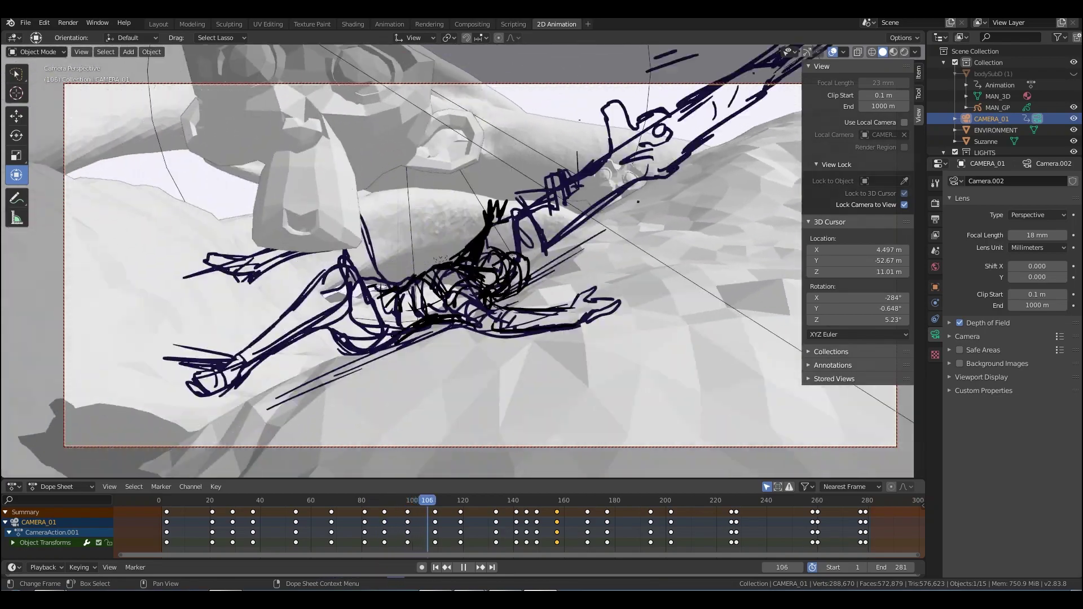
pyautogui.press('space')
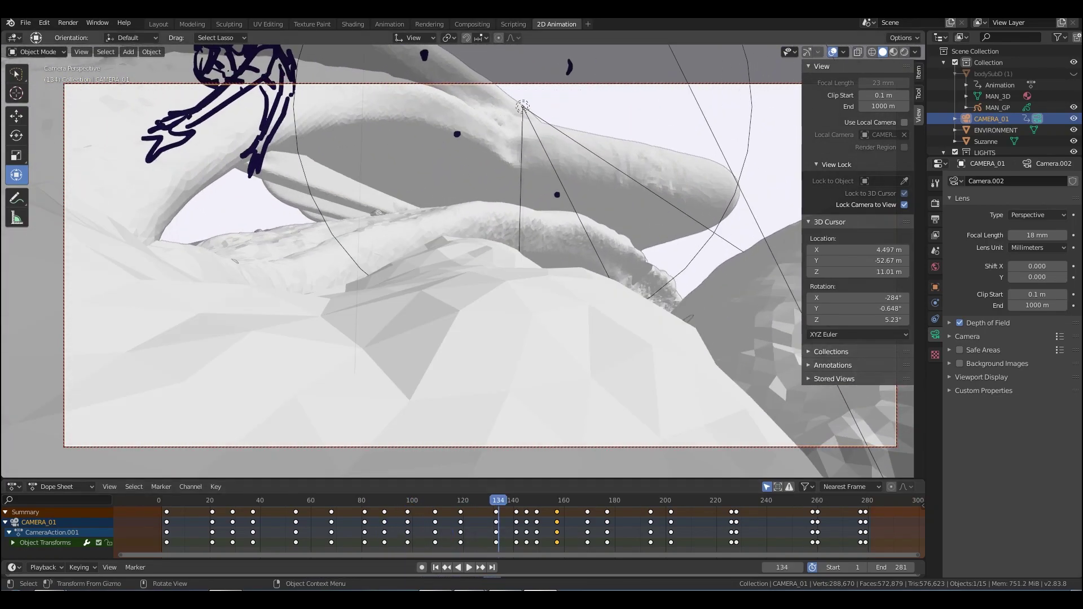
pyautogui.hotkey('shift', 'ctrl', 'space')
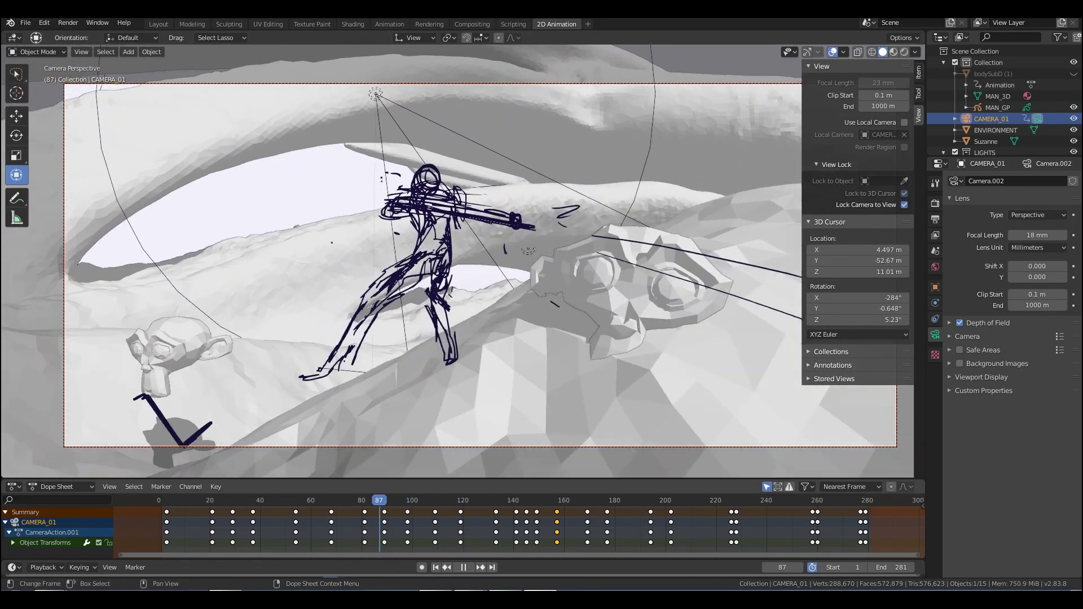
pyautogui.press('space')
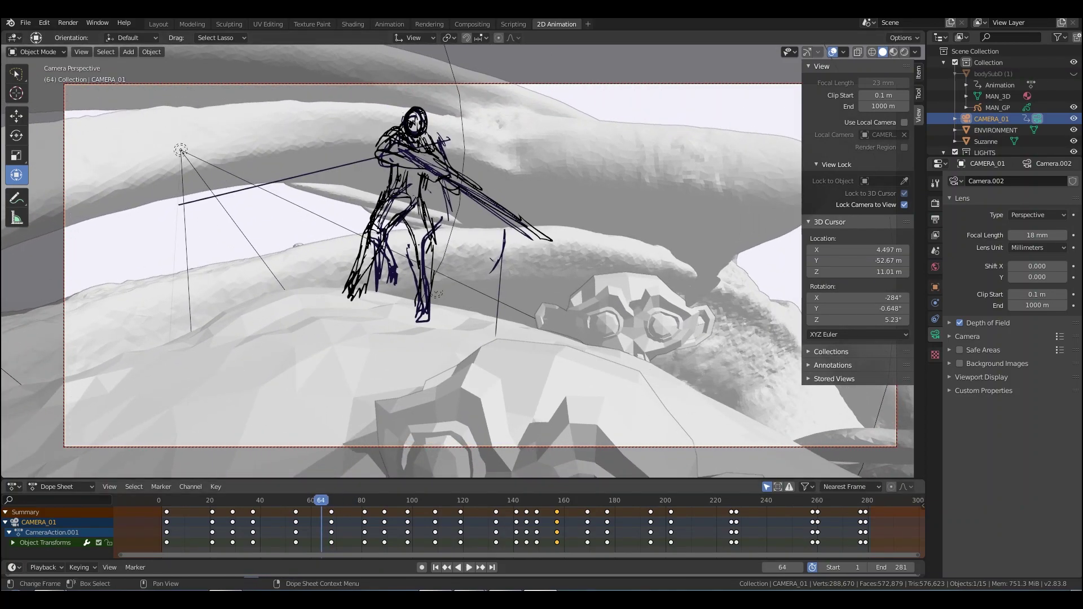
pyautogui.press('space')
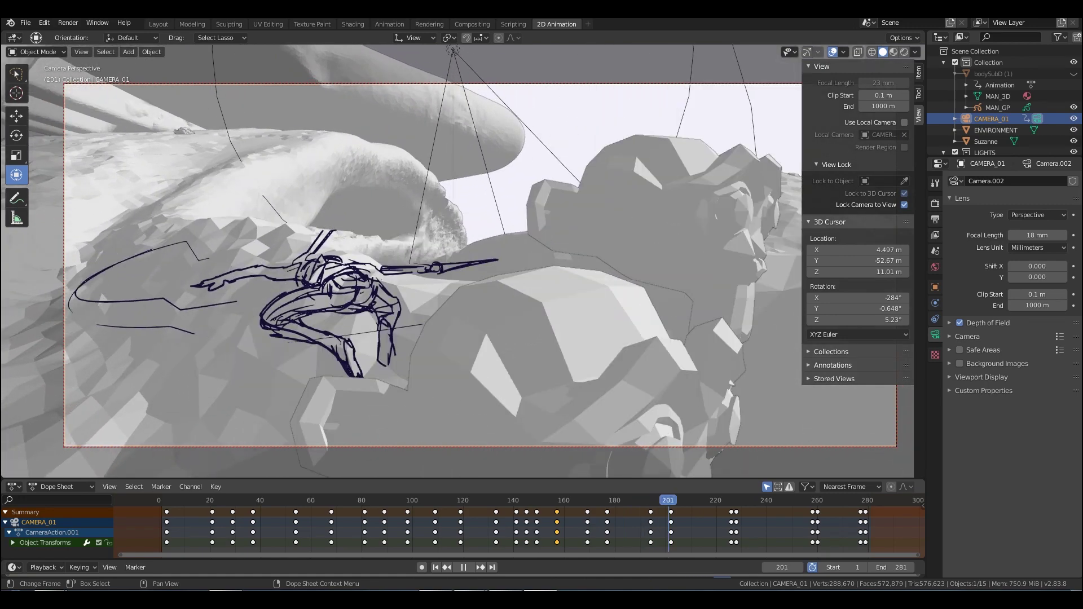
pyautogui.press('Escape')
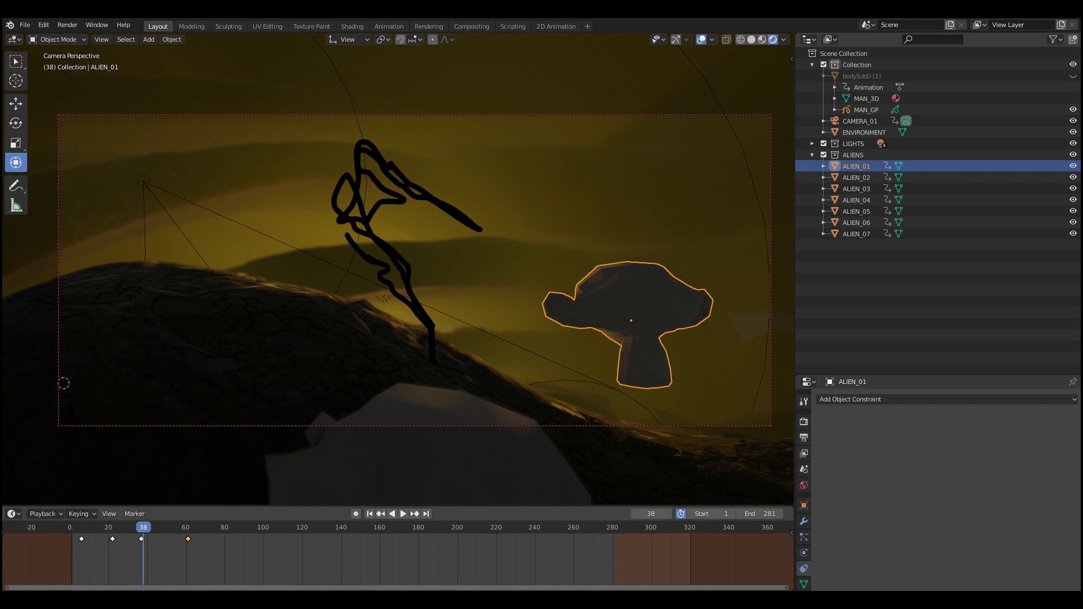
# Play the scene from frame 6 to frame 61 and insert a LocRotScale keyframe for ALIEN_01 there.
pyautogui.moveTo(142, 527); pyautogui.dragTo(79, 527)
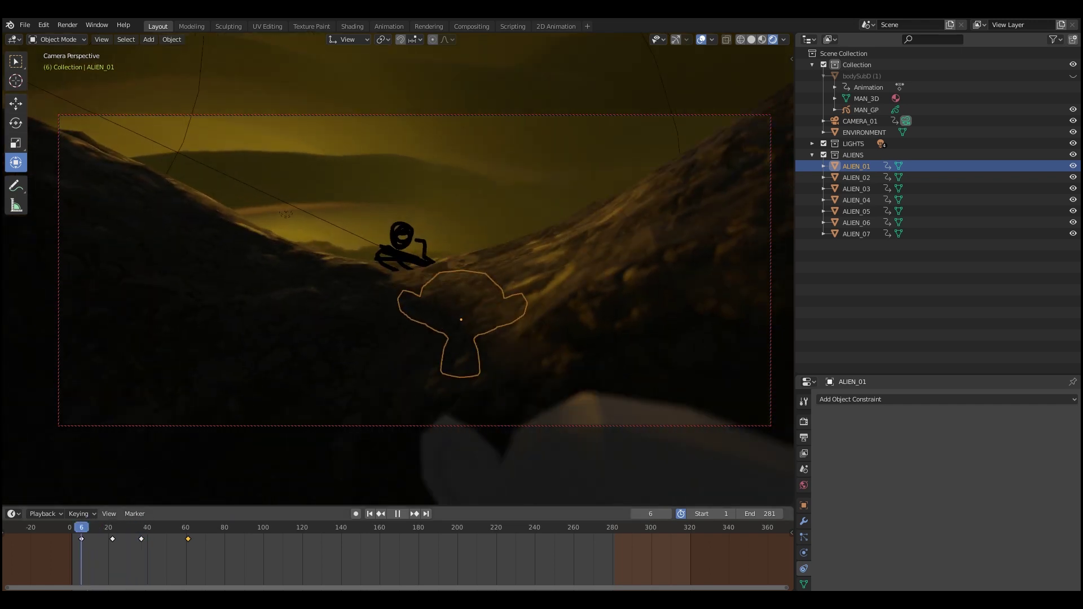
pyautogui.press('space')
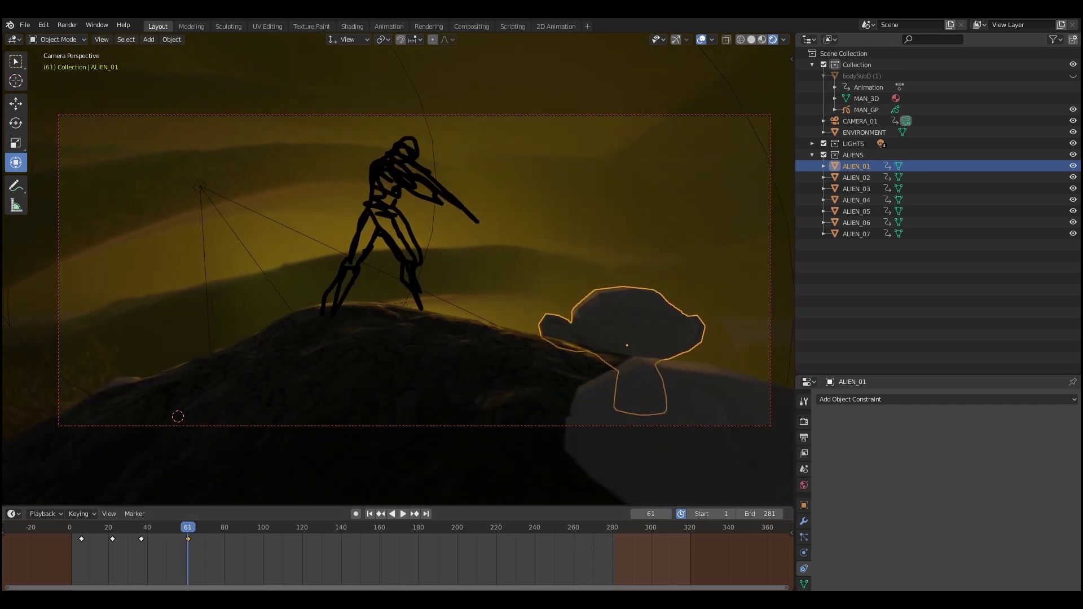
pyautogui.press('i')
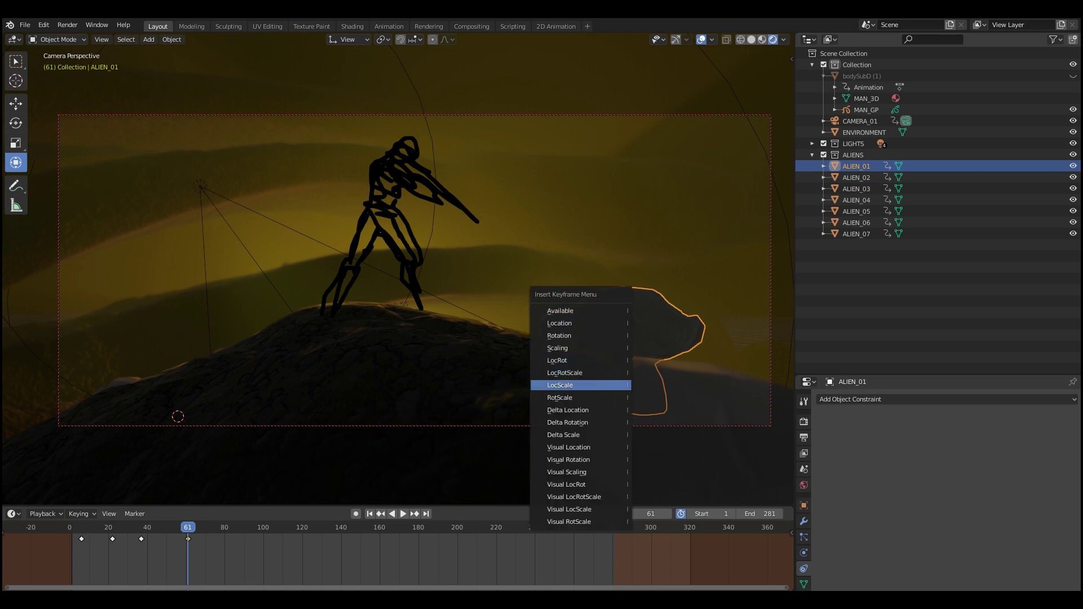
pyautogui.click(580, 372)
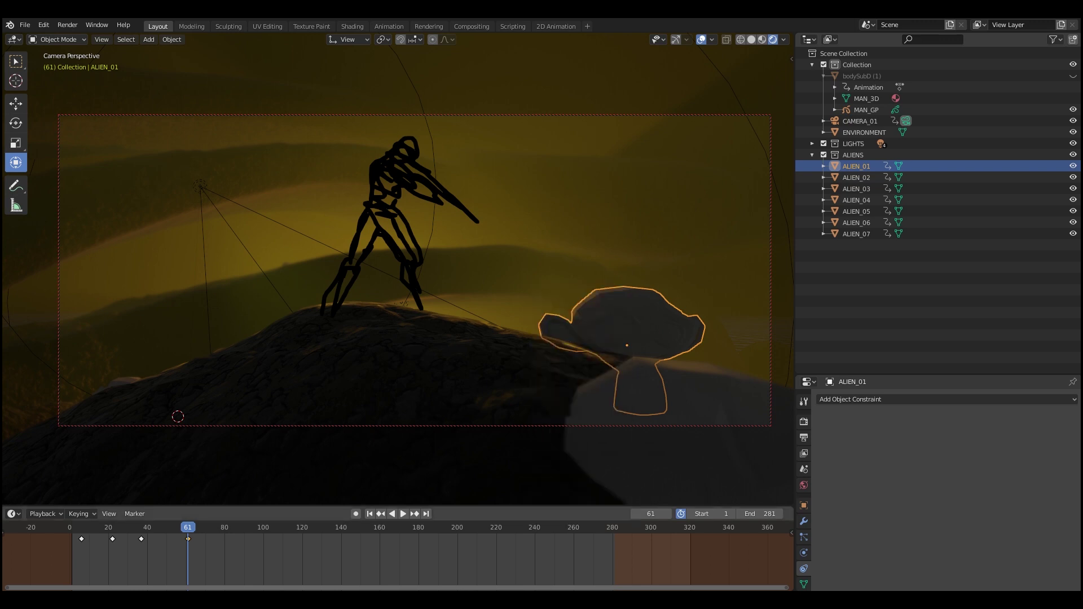
# Play on to frame 87, select the alien head on the slope beside the figure and advance a few frames.
pyautogui.press('space')
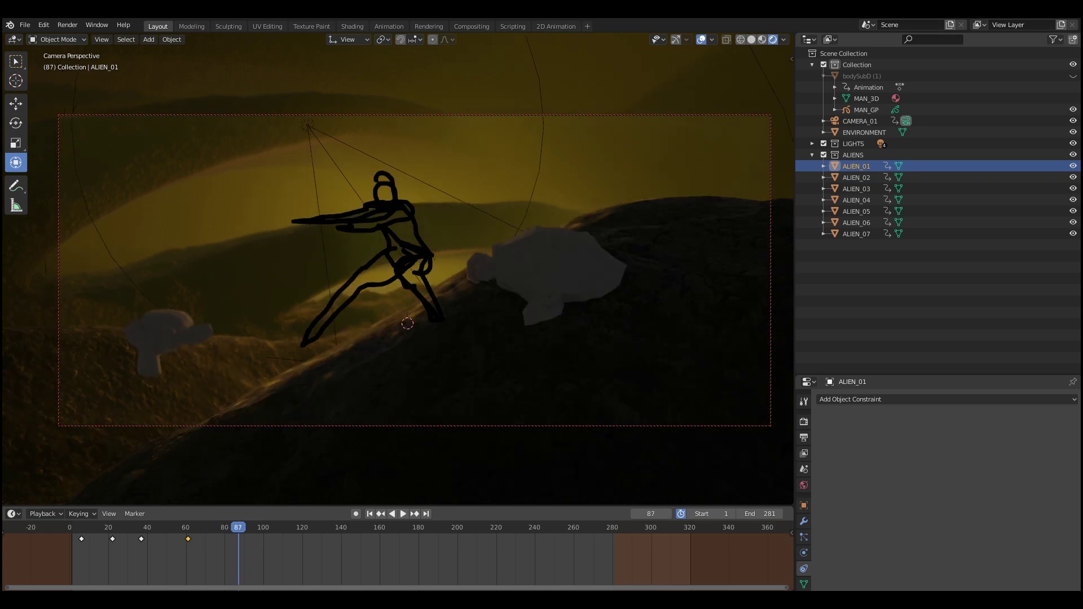
pyautogui.click(546, 282)
pyautogui.moveTo(238, 527)
pyautogui.mouseDown()
pyautogui.moveTo(84, 527)
pyautogui.moveTo(251, 527)
pyautogui.mouseUp()
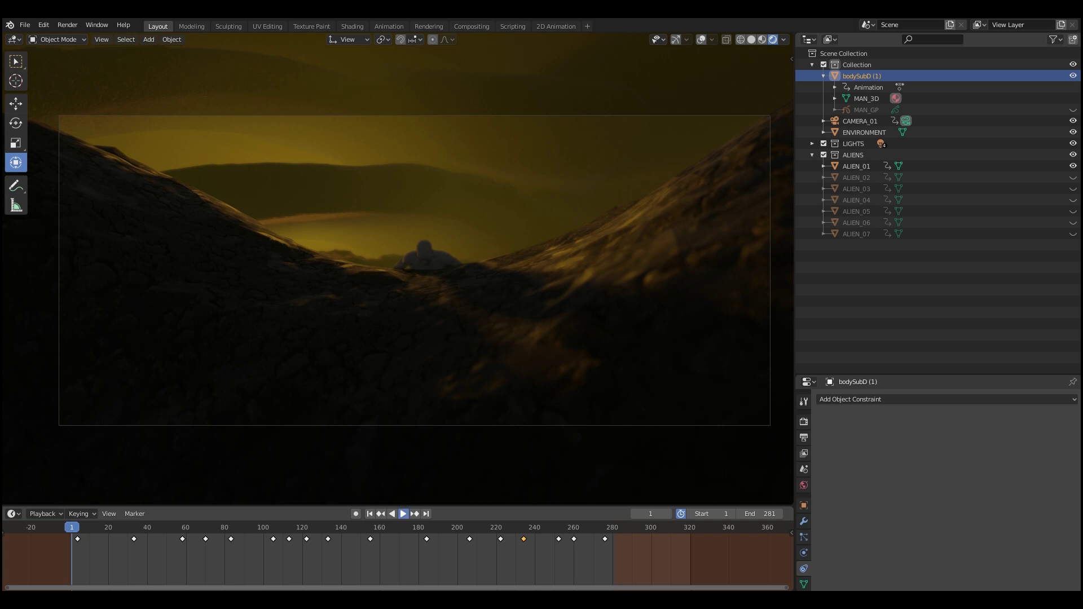
# Play the rendered camera view from frame 1 and jump back through it, examining how the 3D man and ALIEN_01 move.
pyautogui.press('space')
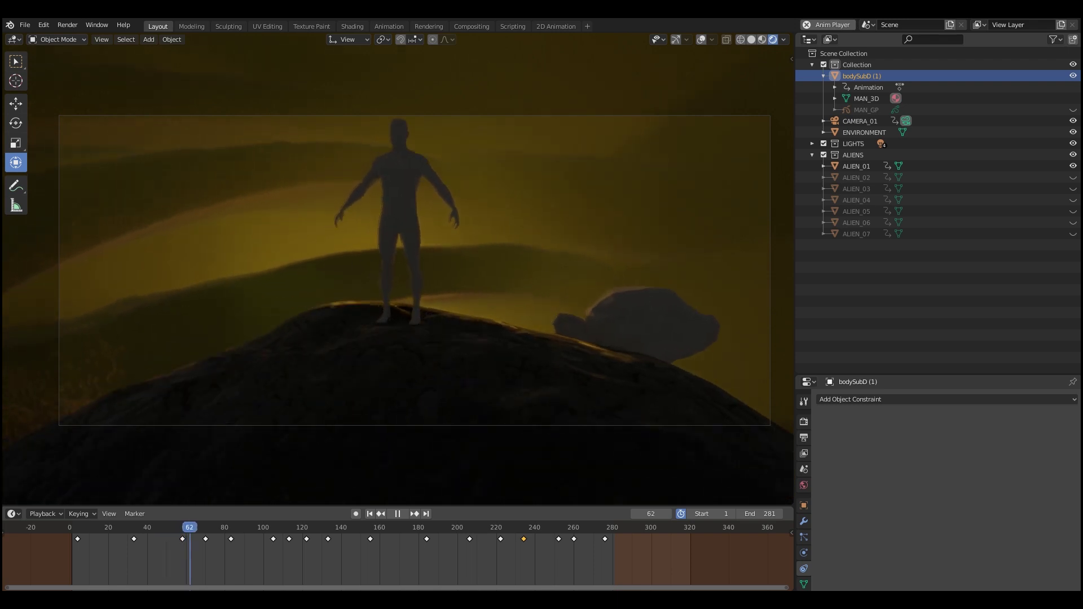
pyautogui.hotkey('shift', 'Left')
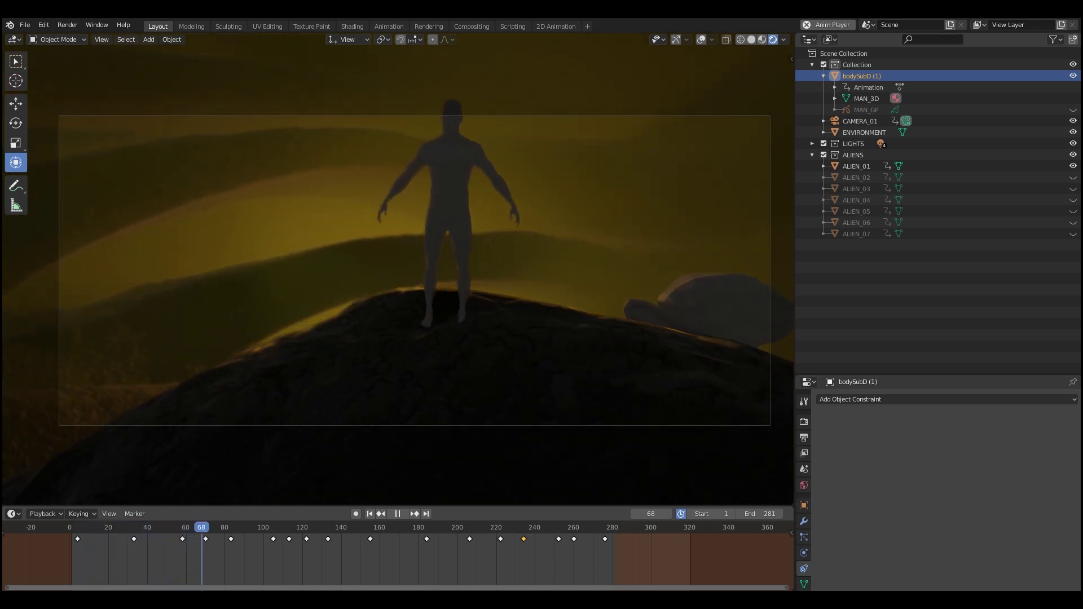
pyautogui.hotkey('shift', 'Left')
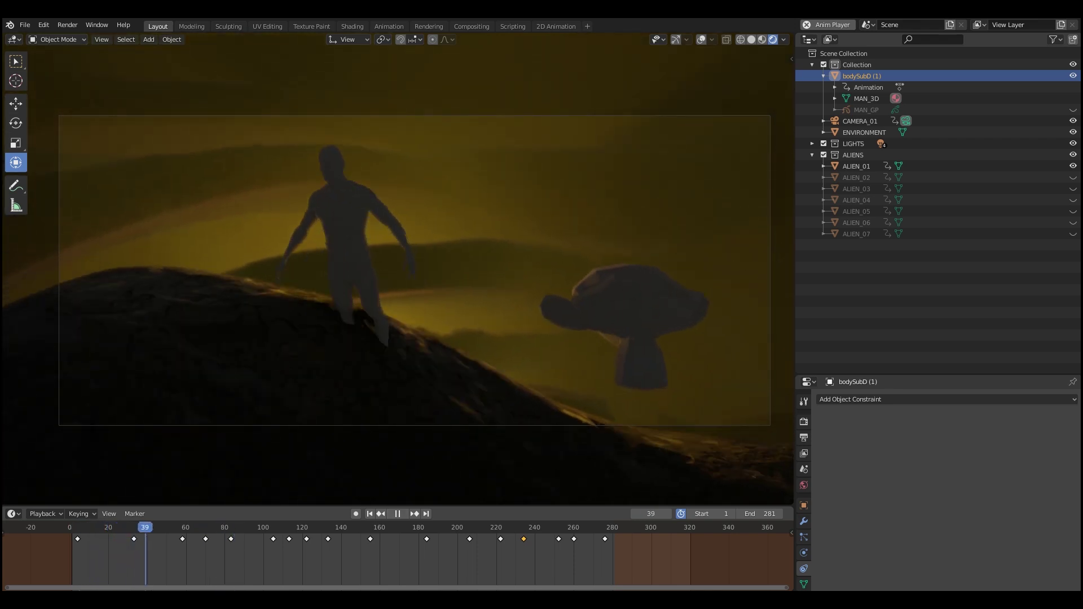
pyautogui.press('space')
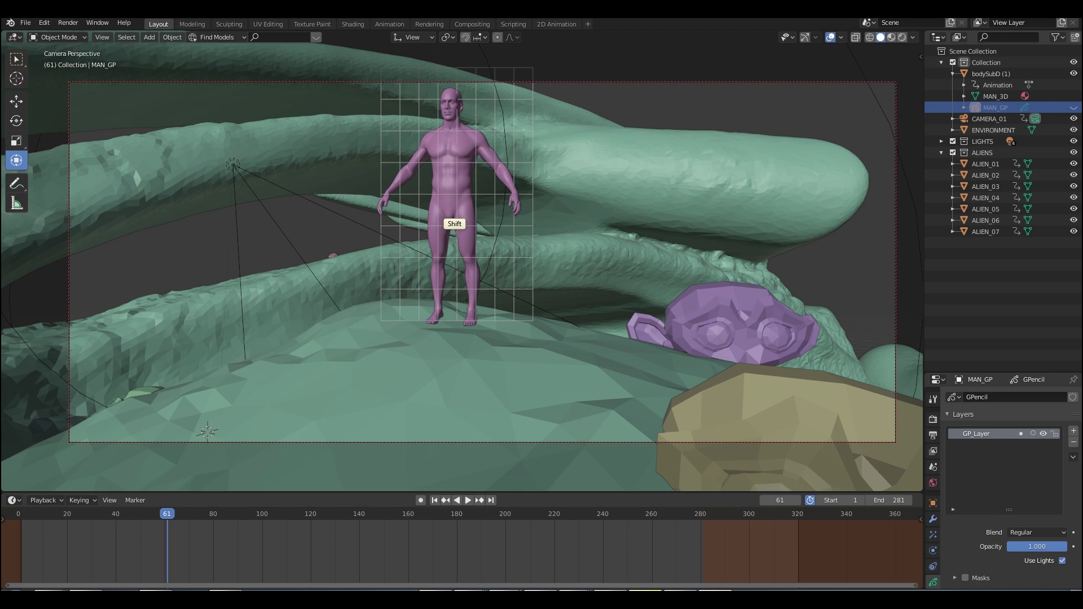
# Place the 3D cursor at the man's hips and add a Grease Pencil Stroke object there at frame 61.
pyautogui.keyDown('shift'); pyautogui.click(454, 215); pyautogui.keyUp('shift')
pyautogui.keyDown('shift'); pyautogui.click(454, 350); pyautogui.keyUp('shift')
pyautogui.keyDown('shift'); pyautogui.rightClick(462, 218); pyautogui.keyUp('shift')
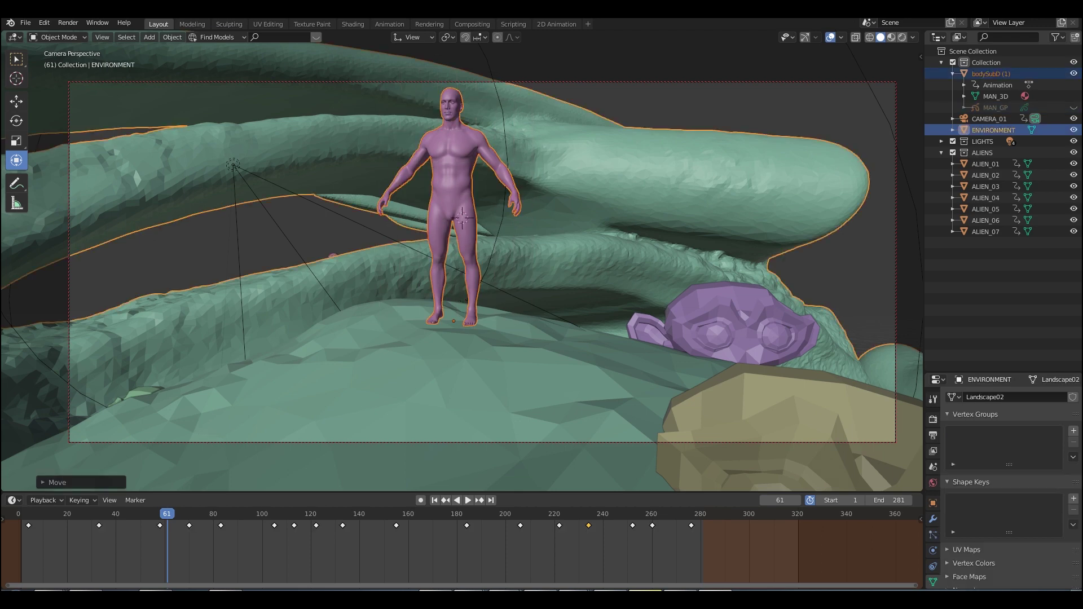
pyautogui.hotkey('shift', 'a')
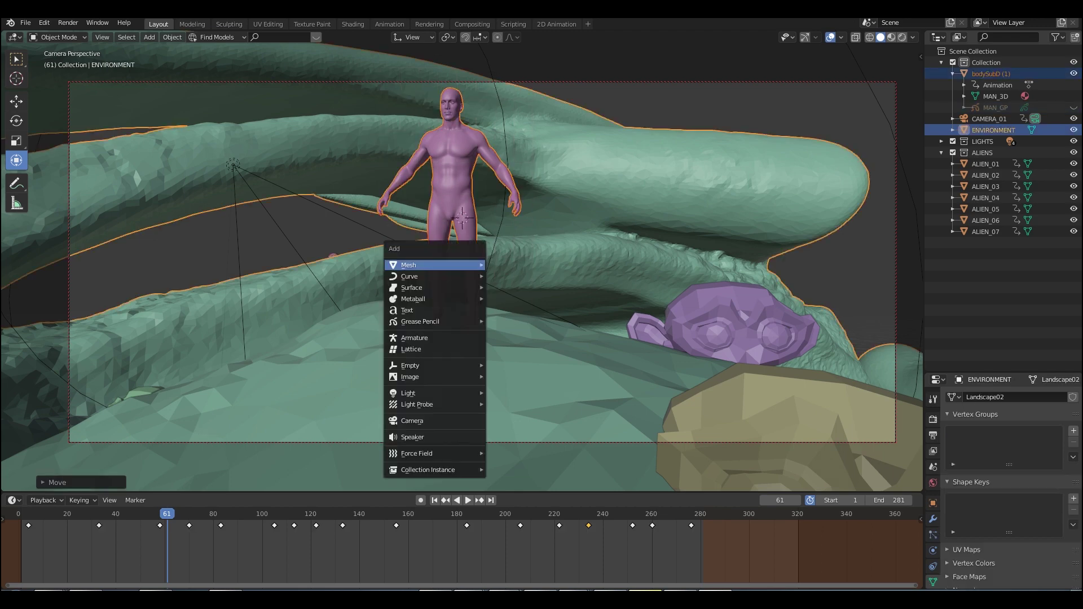
pyautogui.moveTo(435, 321)
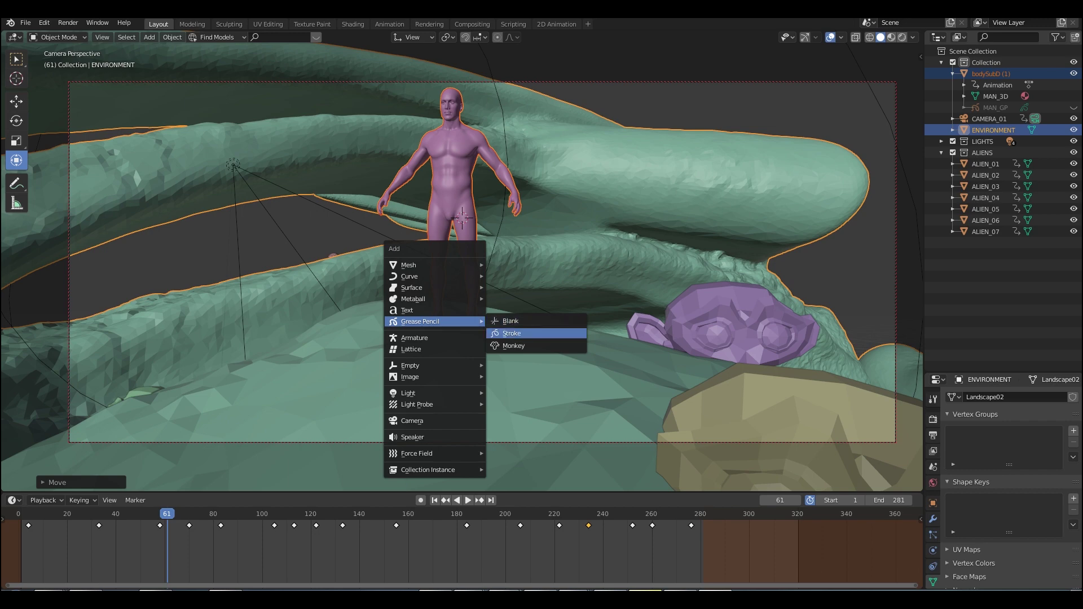
pyautogui.click(512, 333)
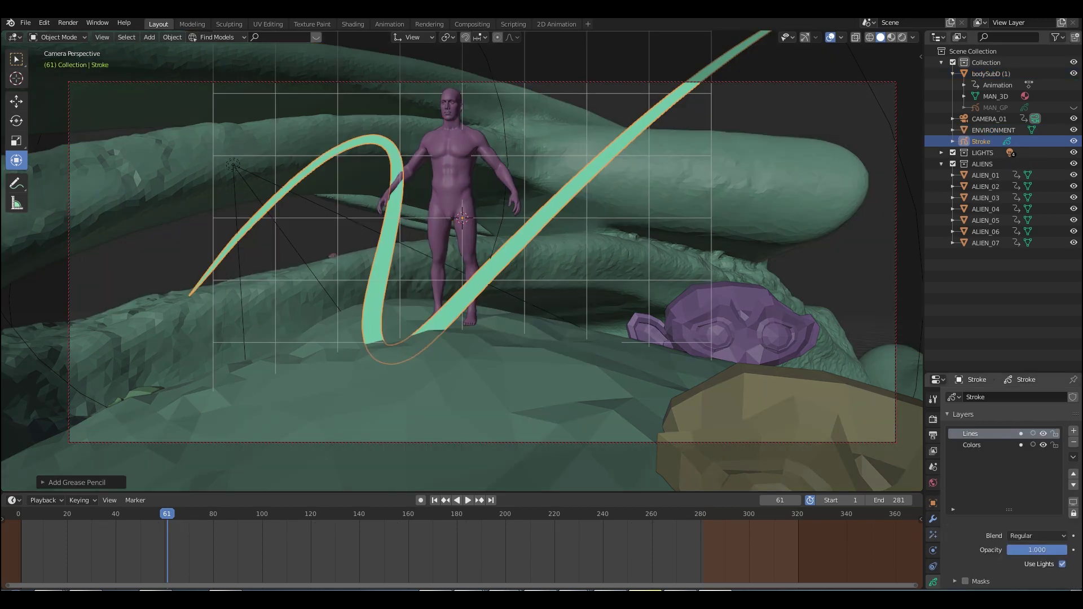
# Remove the Lines layer from the Grease Pencil Stroke object and add a new empty layer above Colors.
pyautogui.moveTo(1002, 372); pyautogui.dragTo(1002, 263)
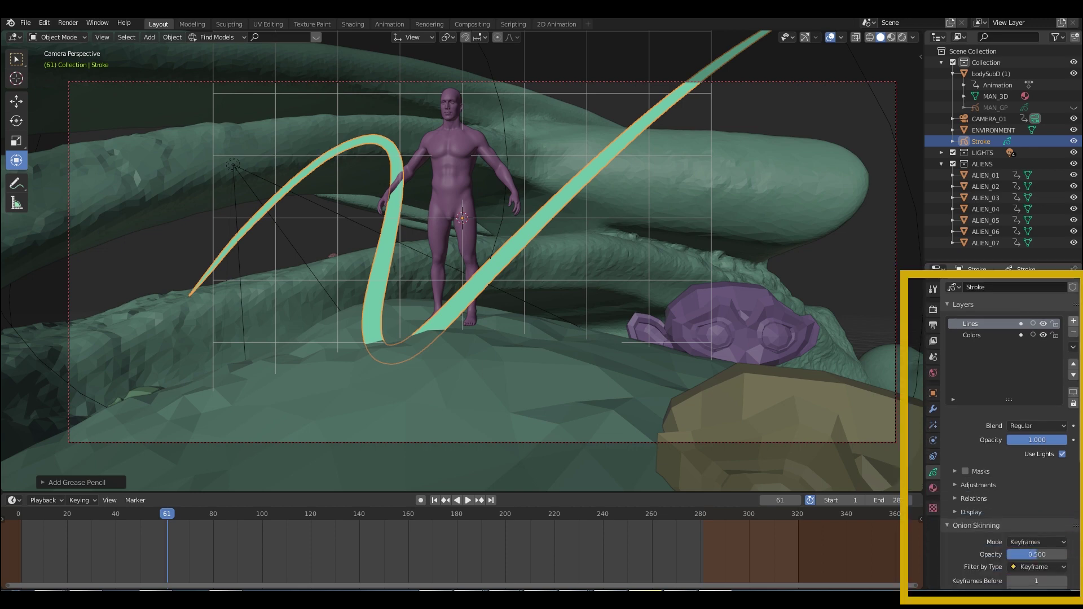
pyautogui.click(1074, 333)
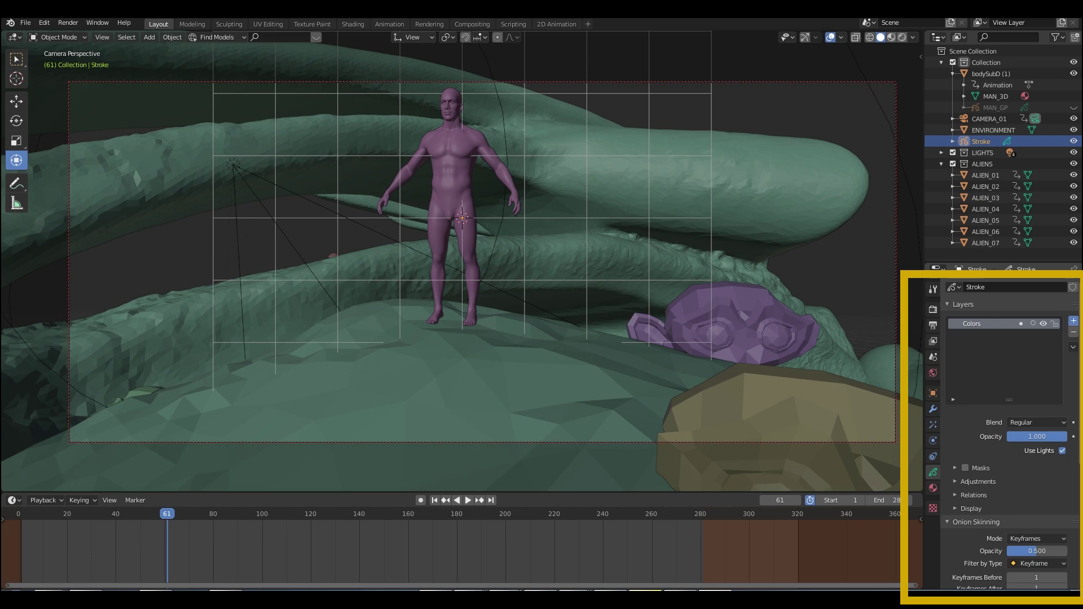
pyautogui.click(1073, 321)
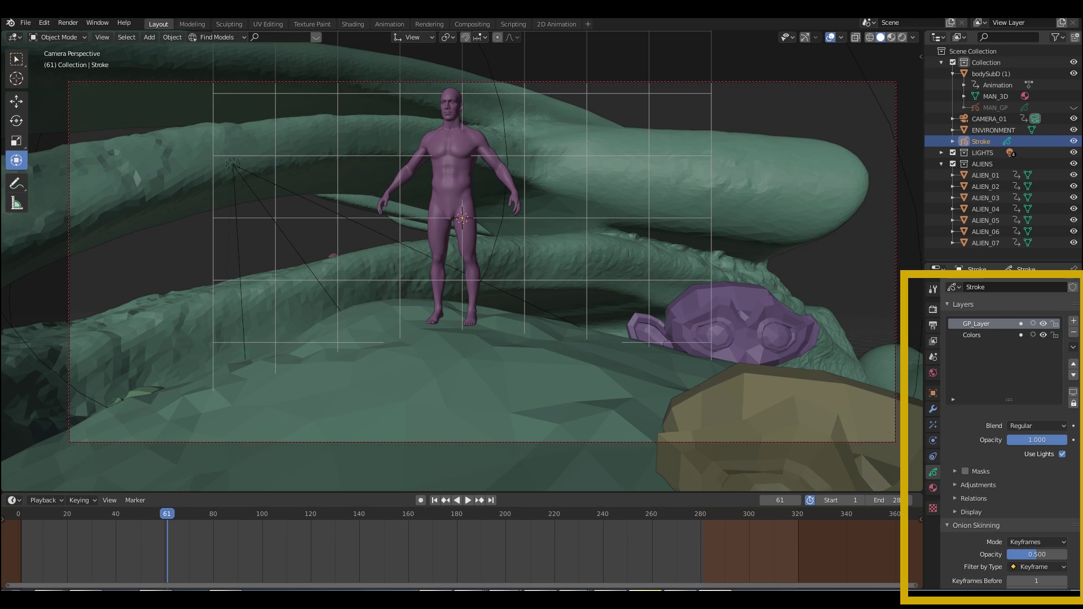
# Switch the Stroke object to Draw mode and trace the outlines of the man's head, torso, legs and arms at frame 61.
pyautogui.hotkey('ctrl', 'Tab')
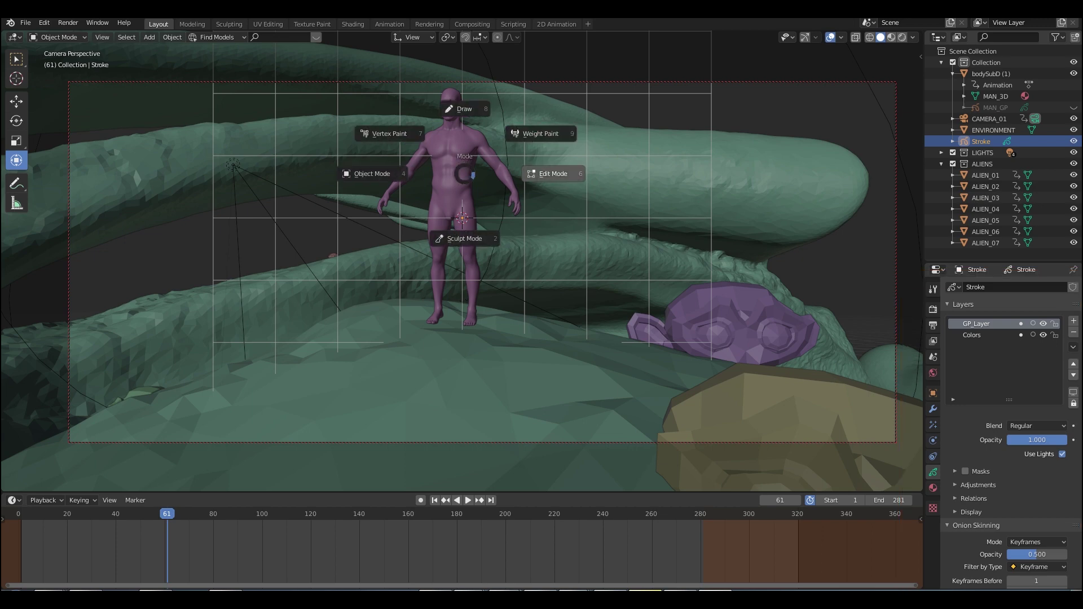
pyautogui.click(461, 106)
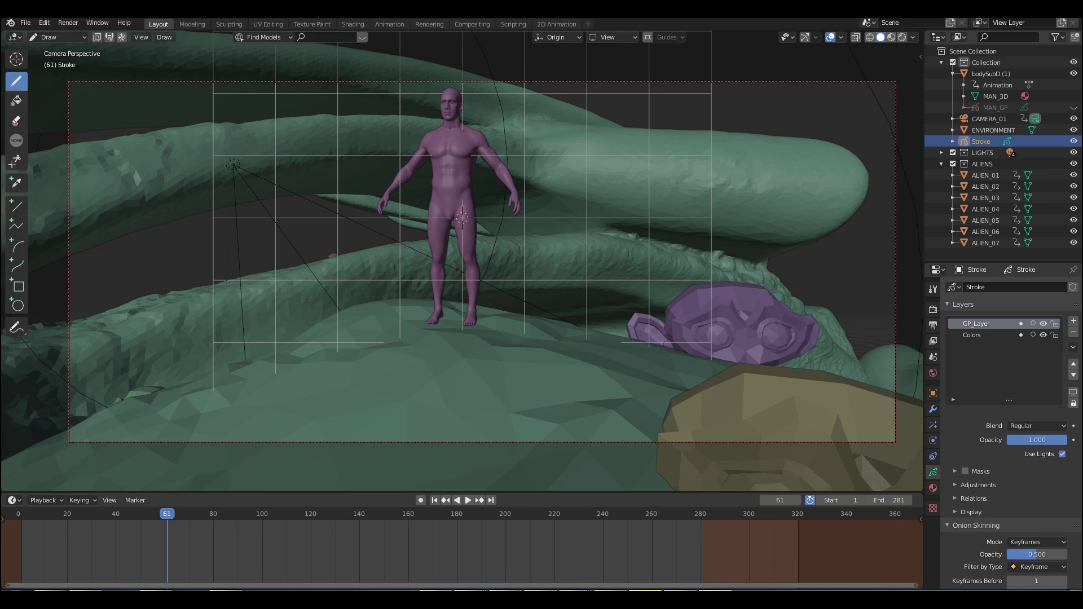
pyautogui.moveTo(452, 88)
pyautogui.mouseDown()
pyautogui.moveTo(440, 101)
pyautogui.moveTo(456, 120)
pyautogui.moveTo(461, 102)
pyautogui.moveTo(430, 149)
pyautogui.moveTo(478, 146)
pyautogui.moveTo(443, 200)
pyautogui.mouseUp()
pyautogui.moveTo(472, 154)
pyautogui.mouseDown()
pyautogui.moveTo(436, 248)
pyautogui.moveTo(451, 208)
pyautogui.mouseUp()
pyautogui.moveTo(442, 248); pyautogui.dragTo(433, 306)
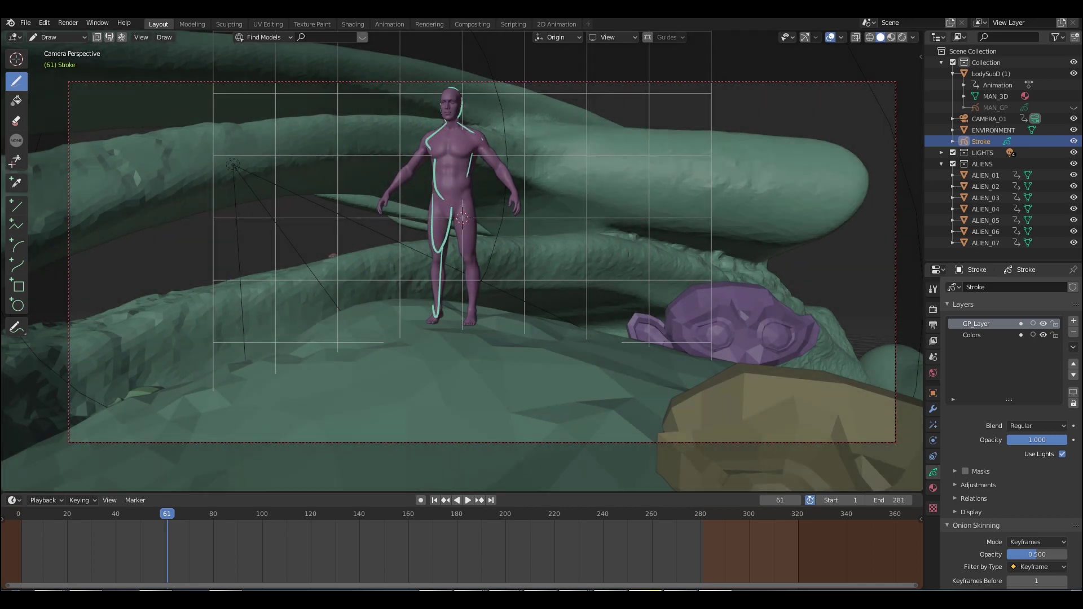
pyautogui.moveTo(459, 204)
pyautogui.mouseDown()
pyautogui.moveTo(477, 303)
pyautogui.moveTo(473, 197)
pyautogui.mouseUp()
pyautogui.moveTo(486, 144)
pyautogui.mouseDown()
pyautogui.moveTo(519, 202)
pyautogui.moveTo(510, 197)
pyautogui.mouseUp()
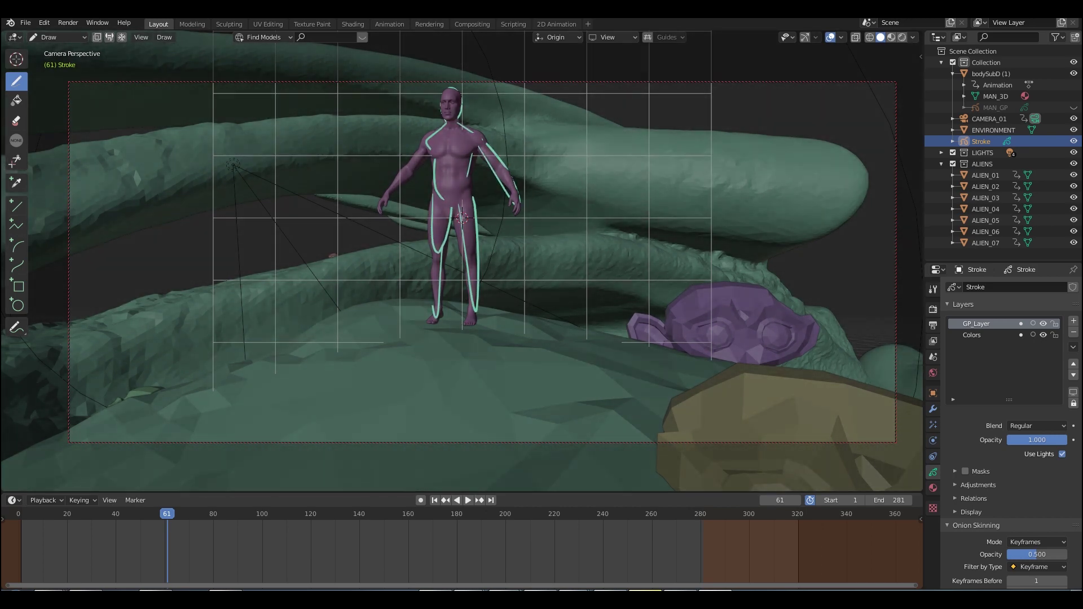
pyautogui.moveTo(428, 141); pyautogui.dragTo(386, 203)
pyautogui.moveTo(387, 203); pyautogui.dragTo(430, 149)
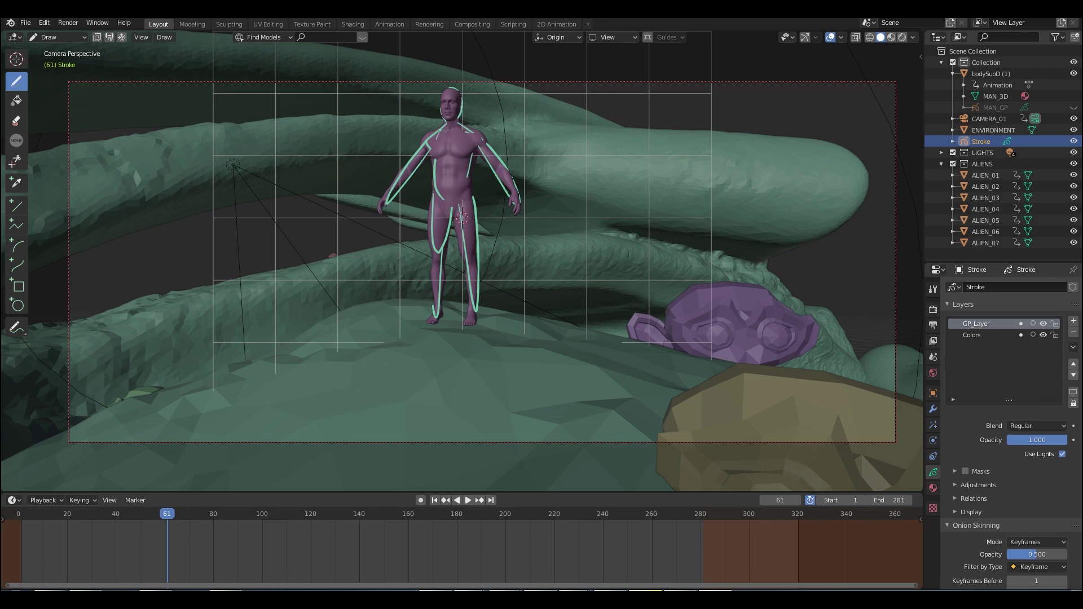
# Return to Object Mode and parent the Stroke object to the bodySubD (1) man using Object (Keep Transform).
pyautogui.hotkey('ctrl', 'Tab')
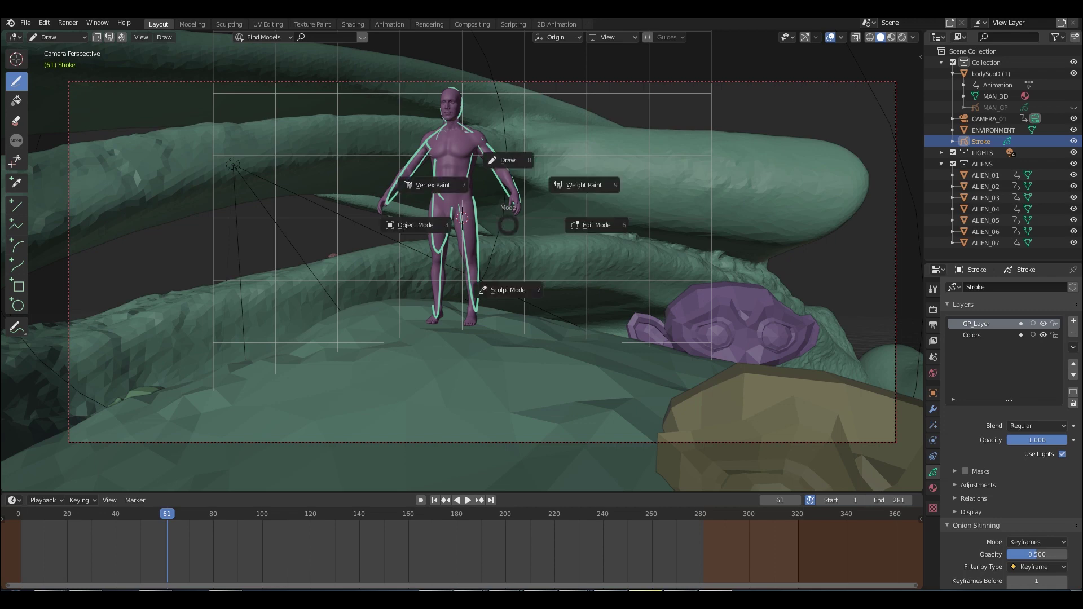
pyautogui.click(416, 225)
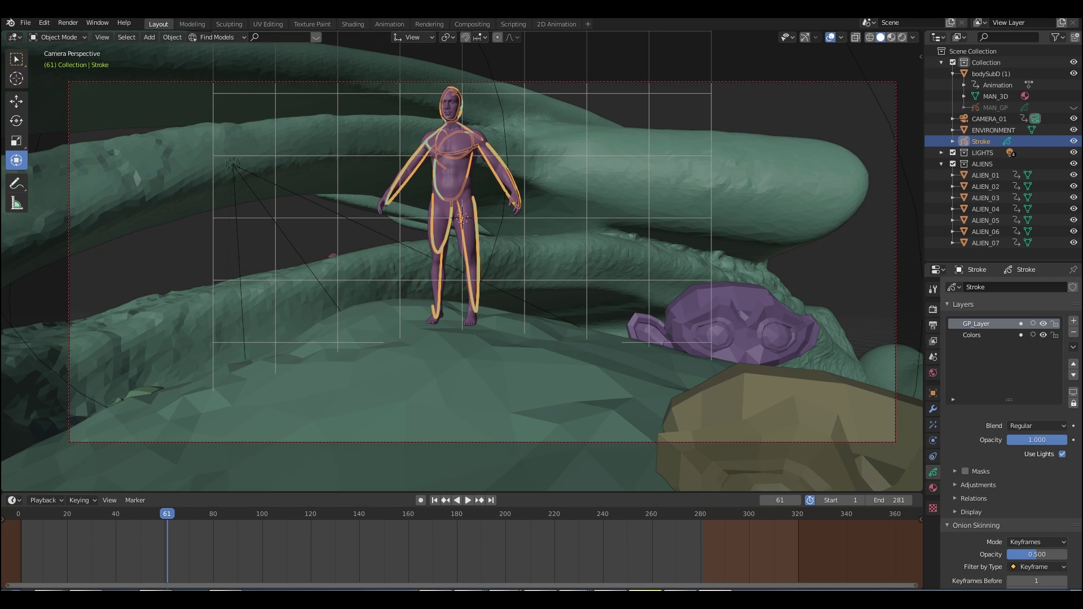
pyautogui.keyDown('shift'); pyautogui.click(452, 170); pyautogui.keyUp('shift')
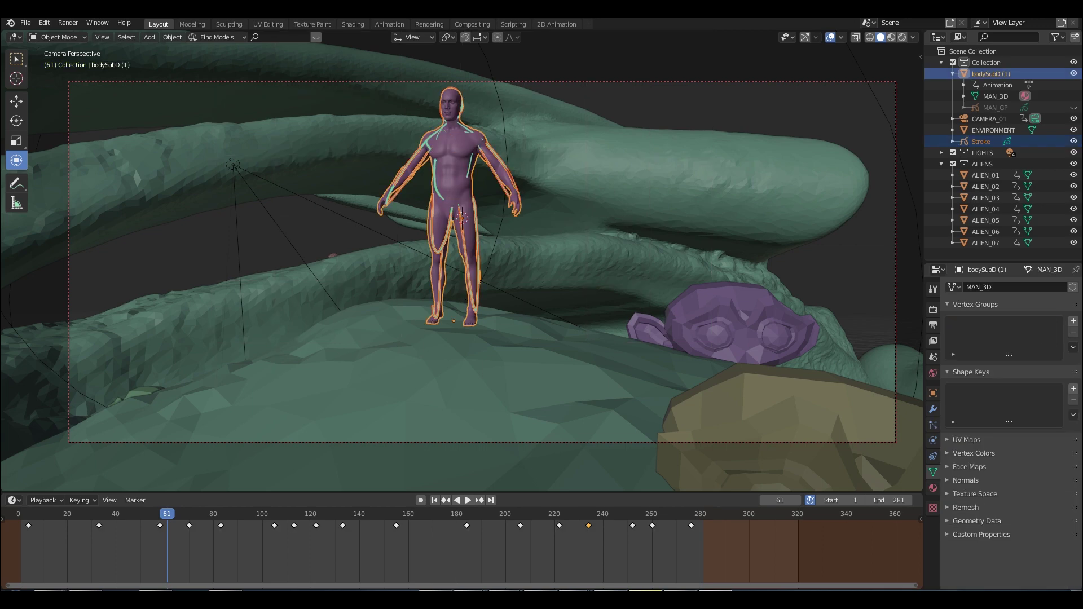
pyautogui.hotkey('ctrl', 'p')
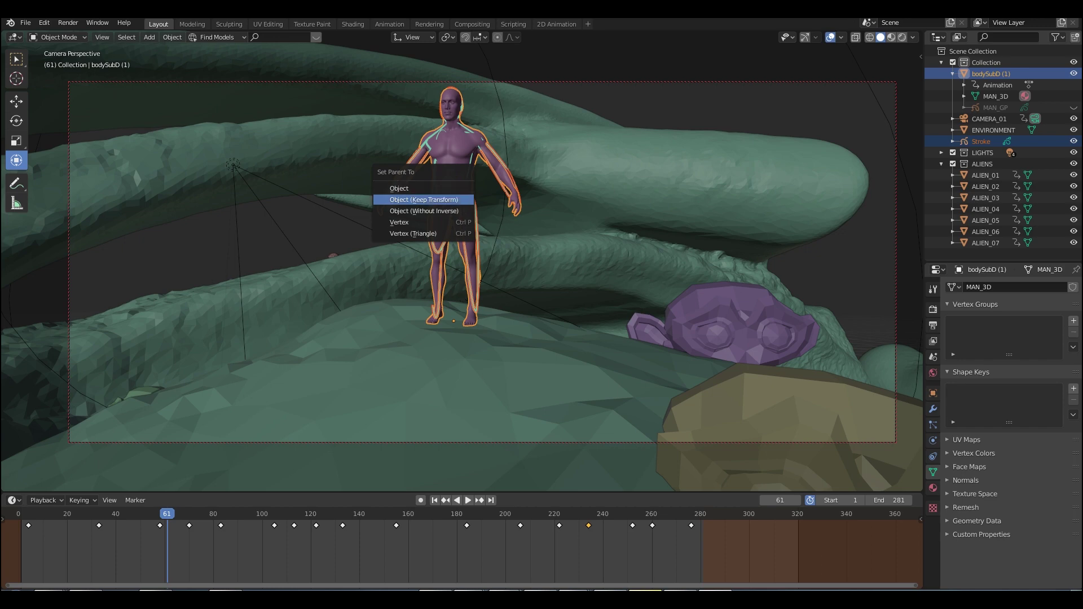
pyautogui.press('Return')
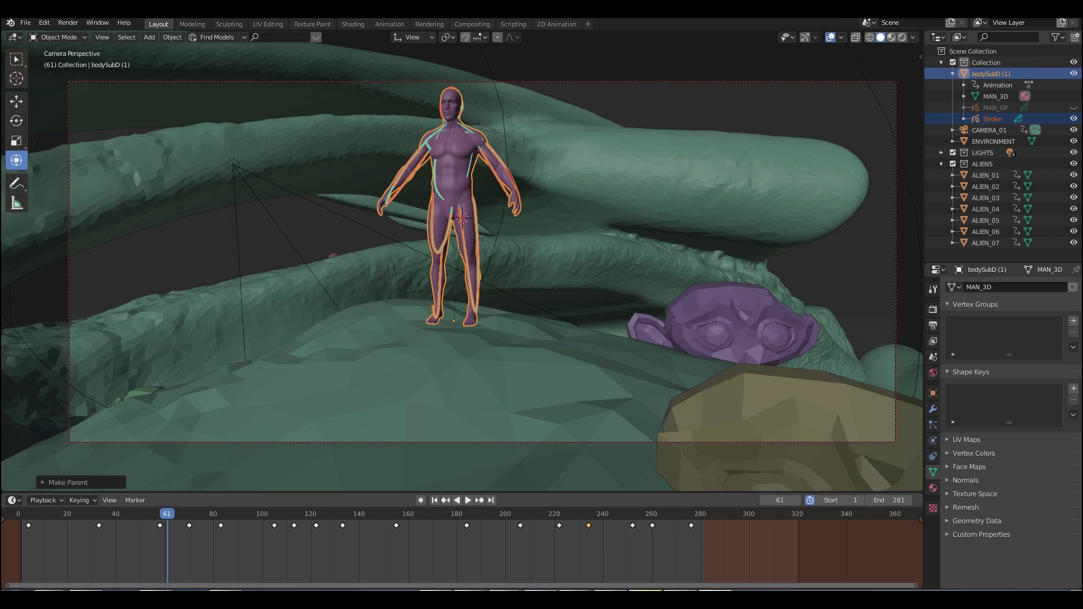
# Play the animation in stages up to frame 89, pausing to check the man's poses, and unhide ALIEN_02.
pyautogui.press('space')
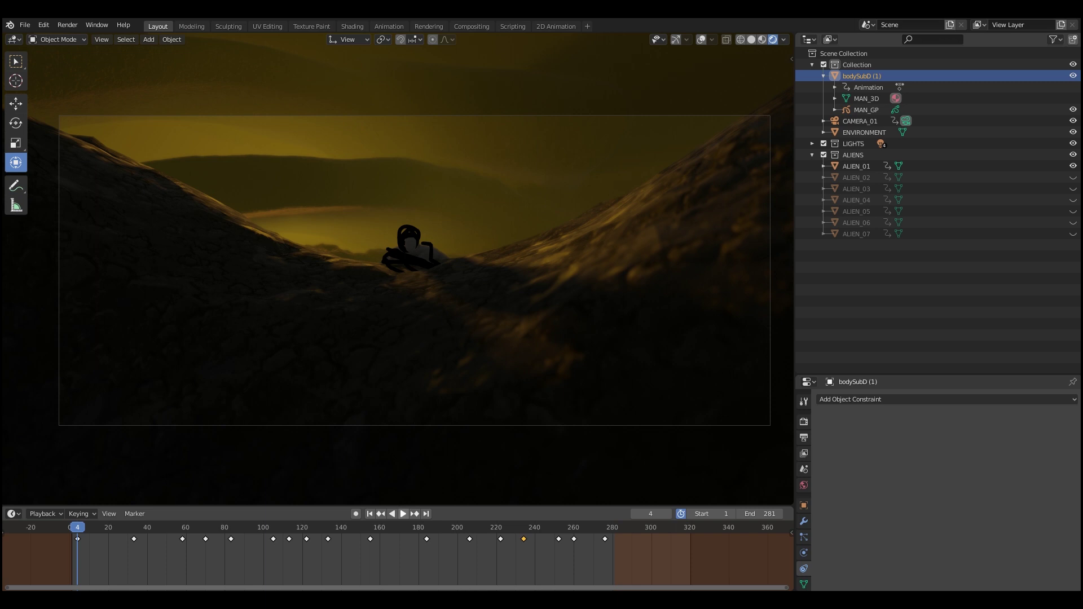
pyautogui.press('space')
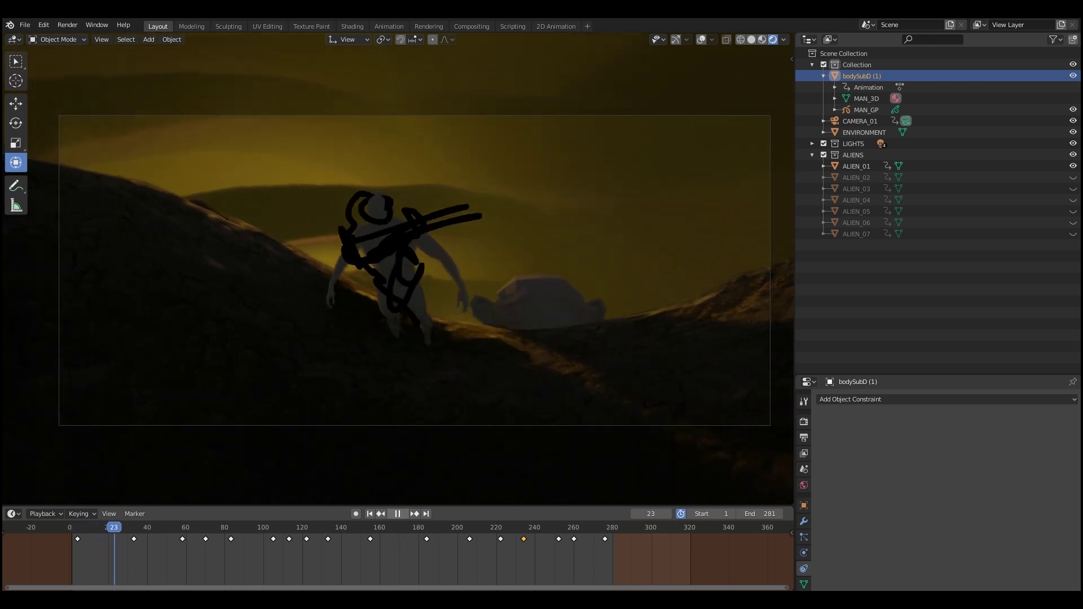
pyautogui.press('space')
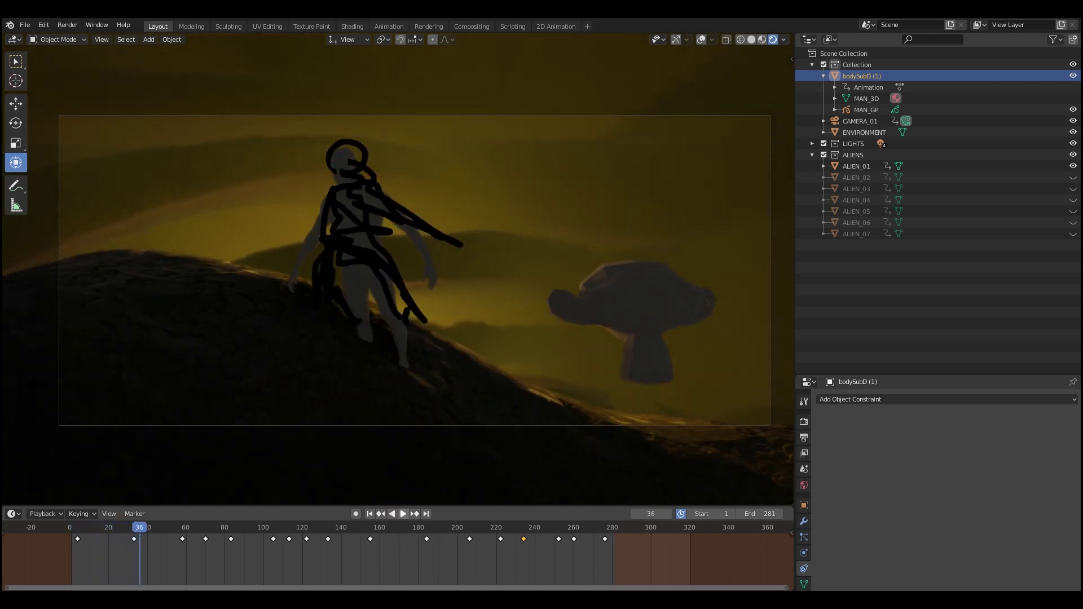
pyautogui.press('space')
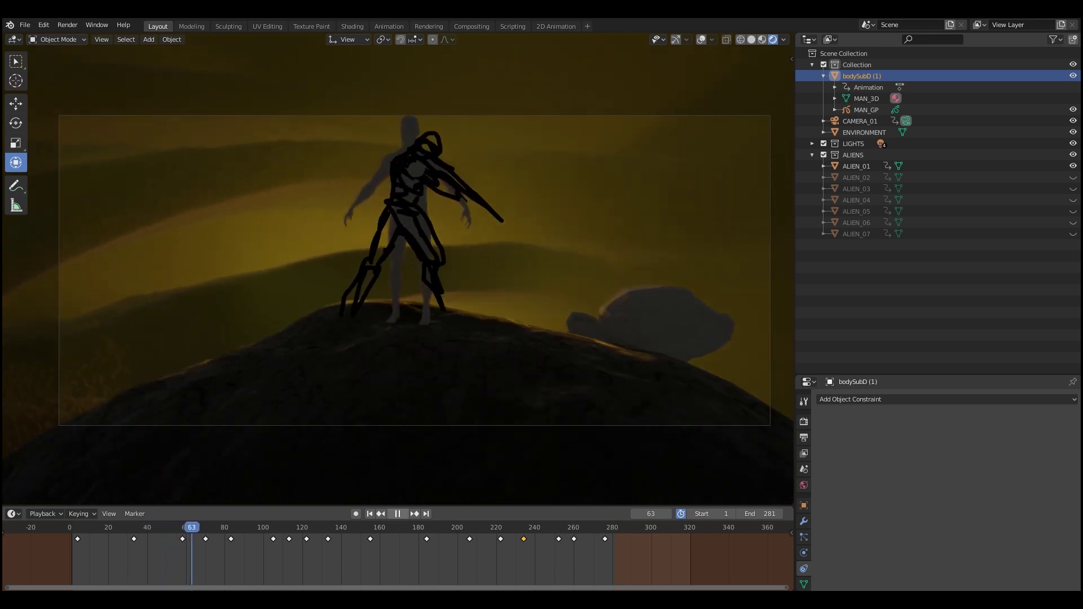
pyautogui.press('space')
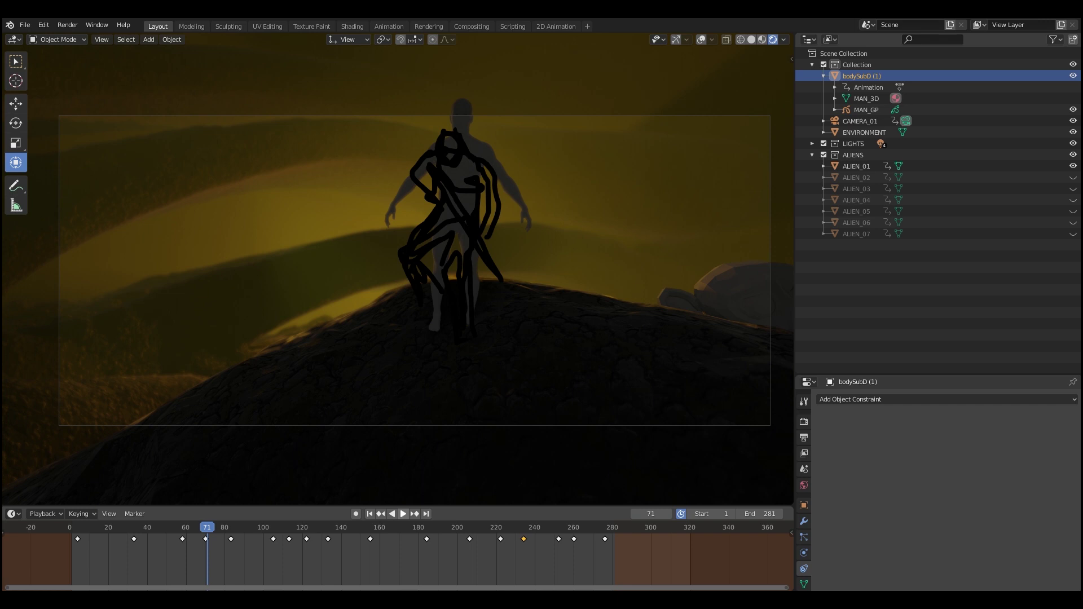
pyautogui.press('space')
pyautogui.press('space')
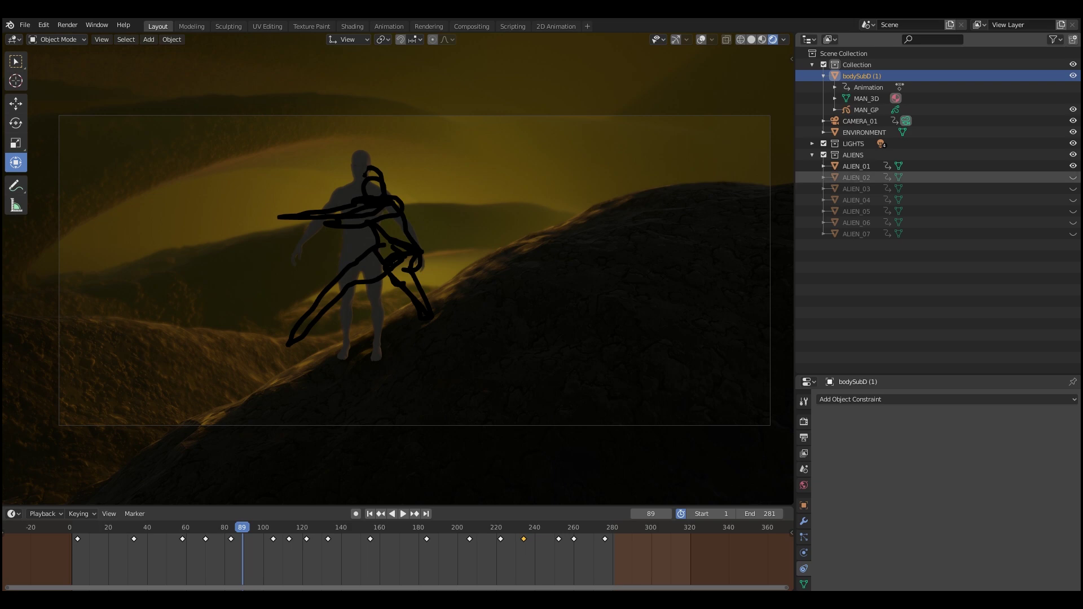
pyautogui.click(1073, 177)
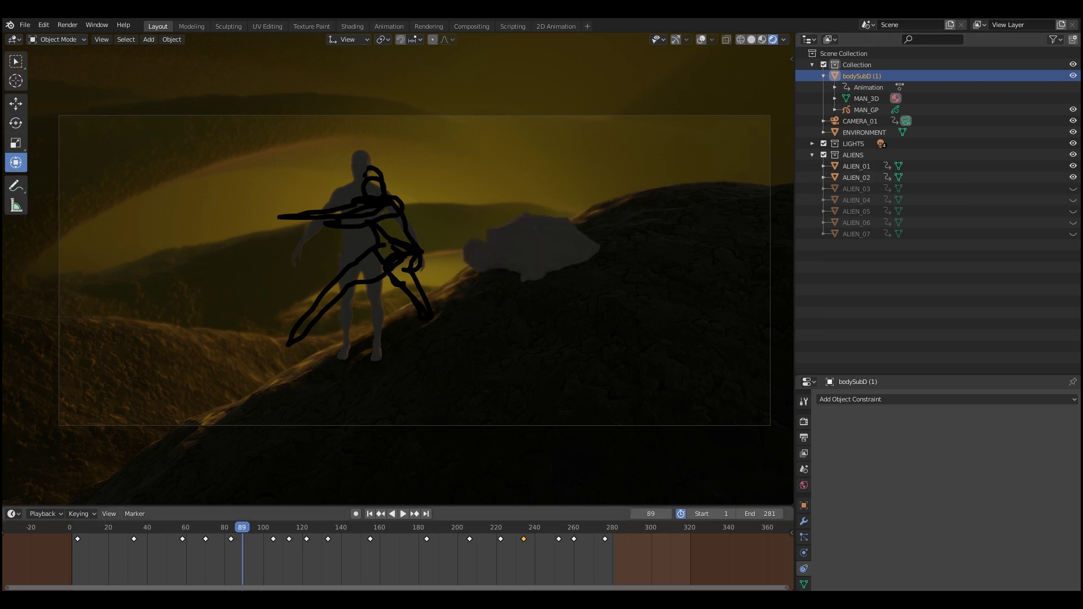
# Scrub back and replay the shot with ALIEN_02, stop at frame 81 and unhide ALIEN_03.
pyautogui.moveTo(242, 527); pyautogui.dragTo(83, 527)
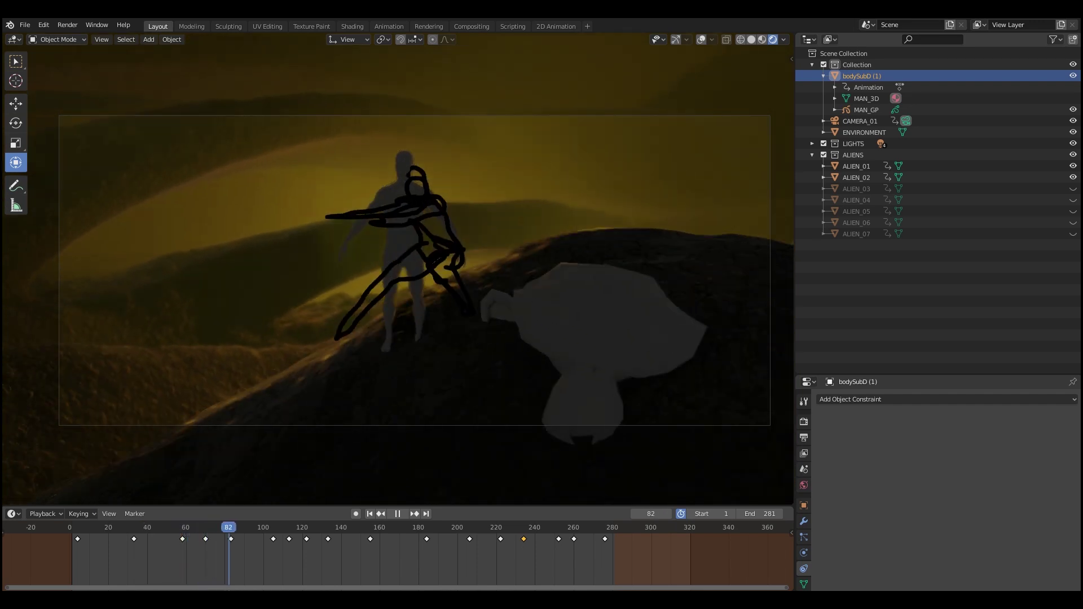
pyautogui.press('space')
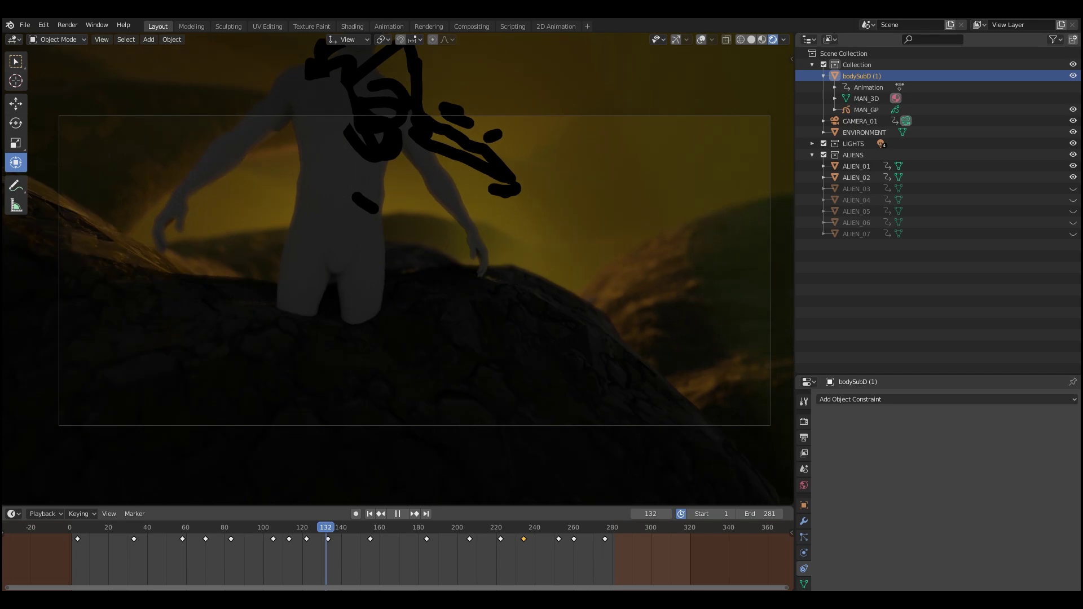
pyautogui.moveTo(326, 528); pyautogui.dragTo(238, 527)
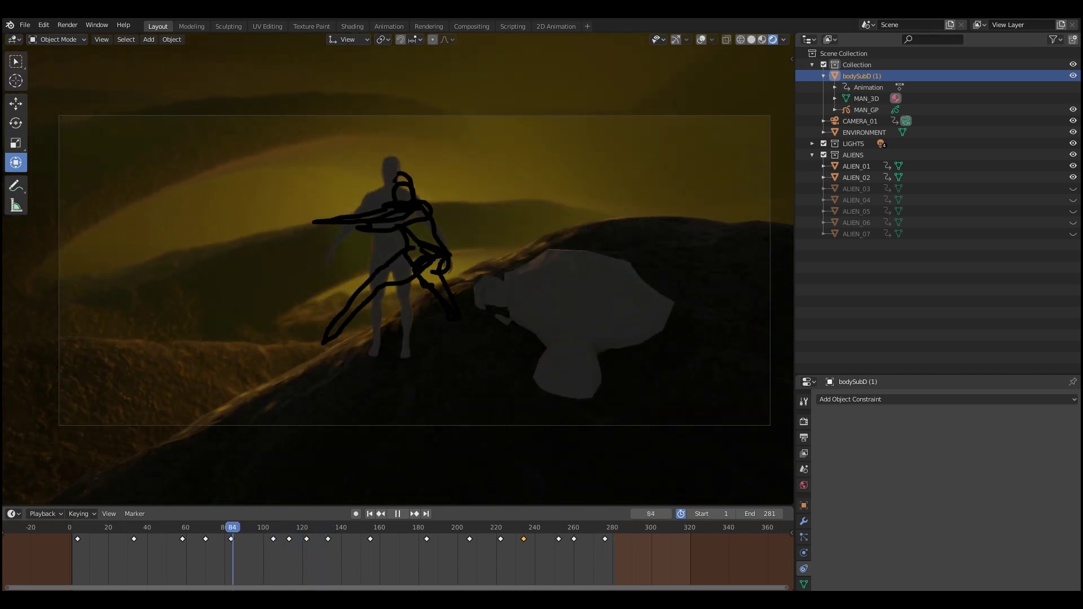
pyautogui.press('space')
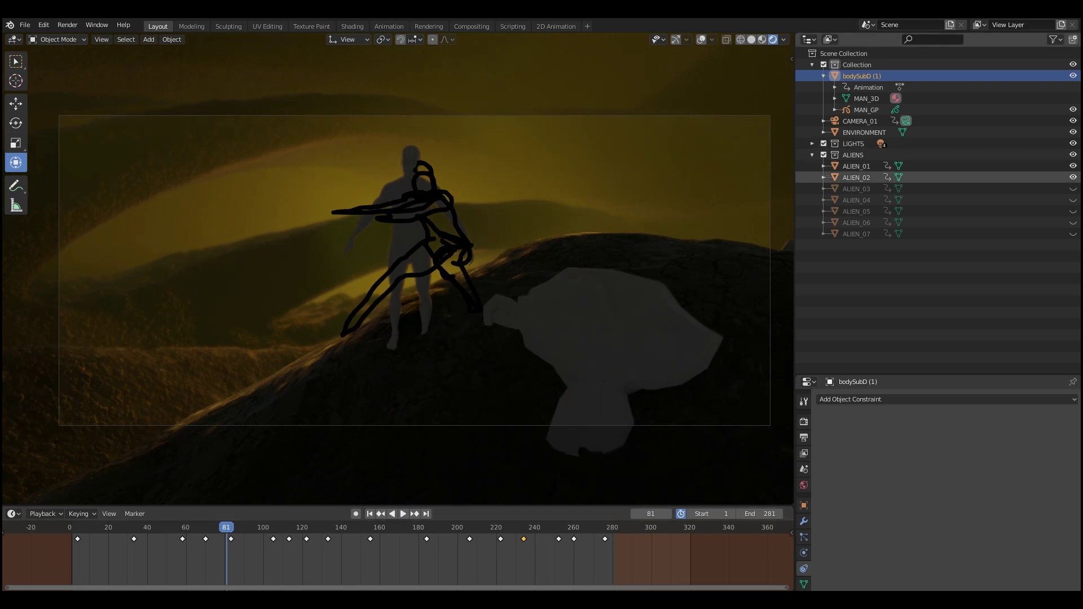
pyautogui.click(1073, 188)
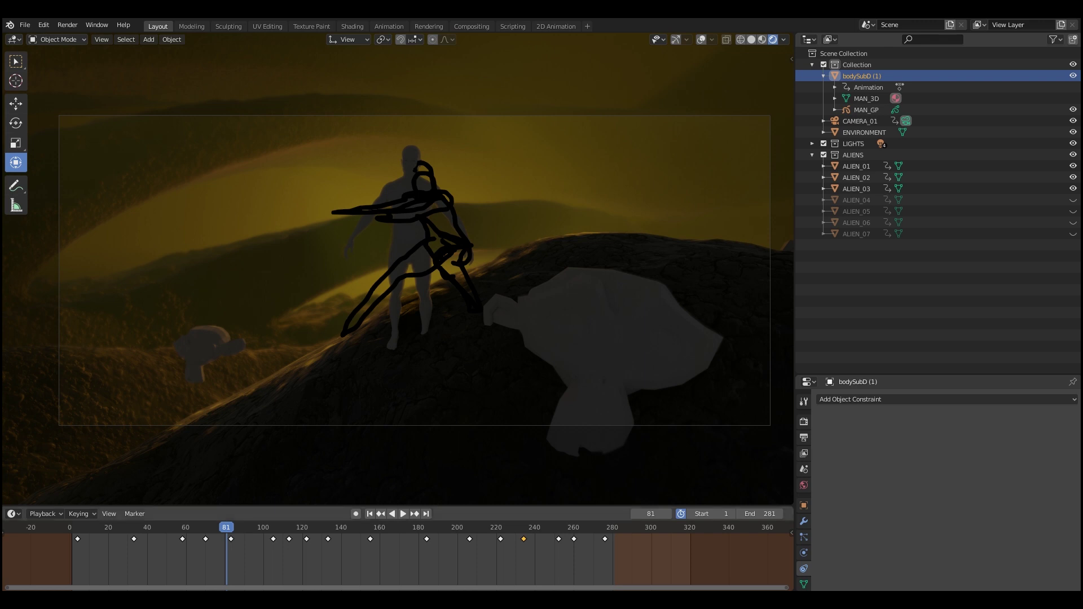
# Play and scrub the shot with ALIEN_03, stop at frame 126 and unhide ALIEN_04.
pyautogui.press('space')
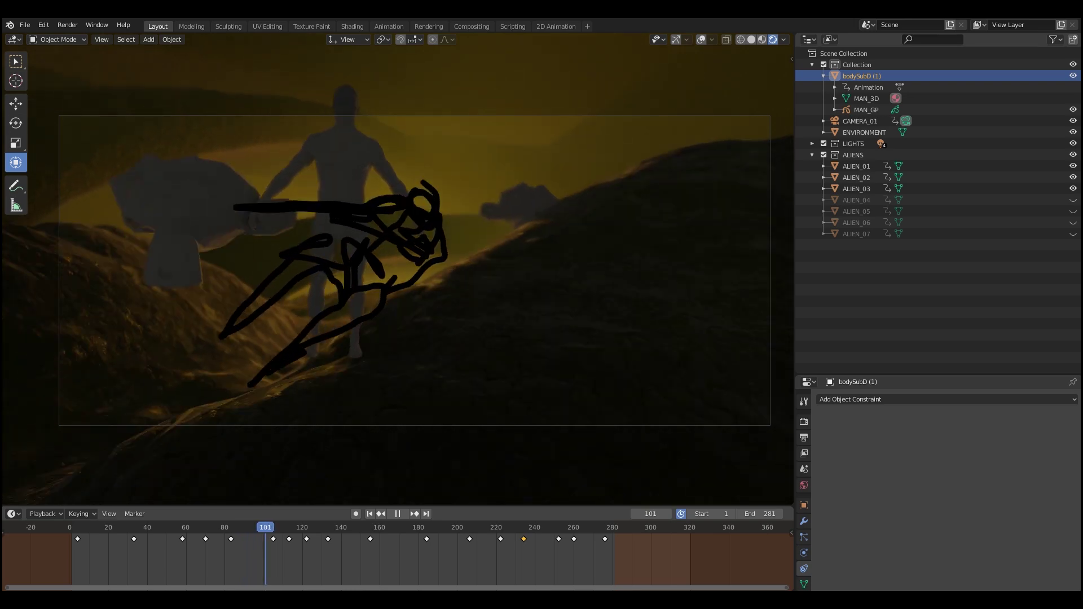
pyautogui.moveTo(265, 527); pyautogui.dragTo(223, 527)
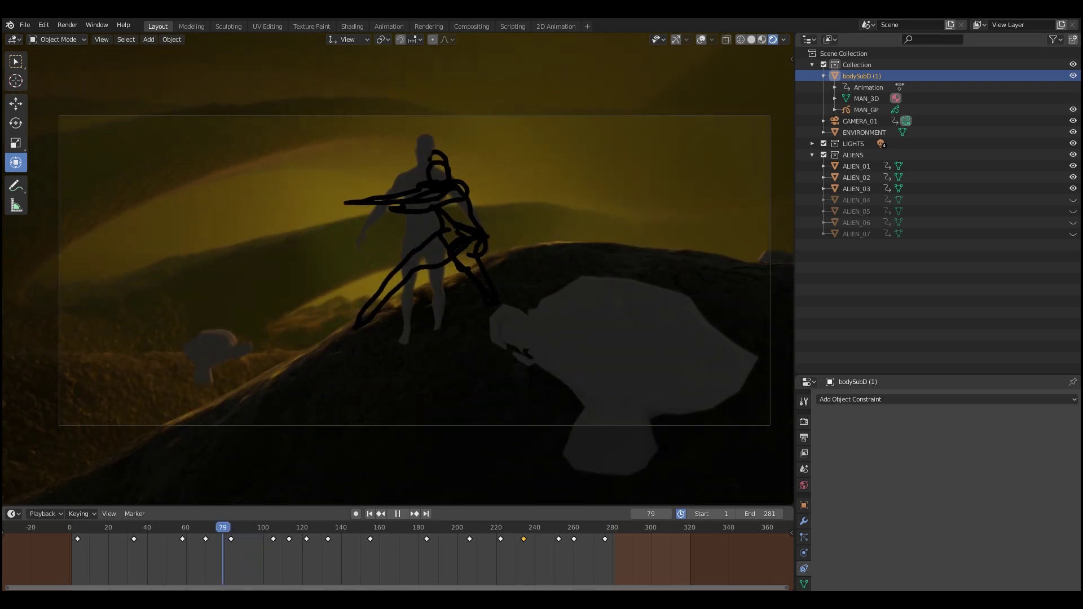
pyautogui.press('space')
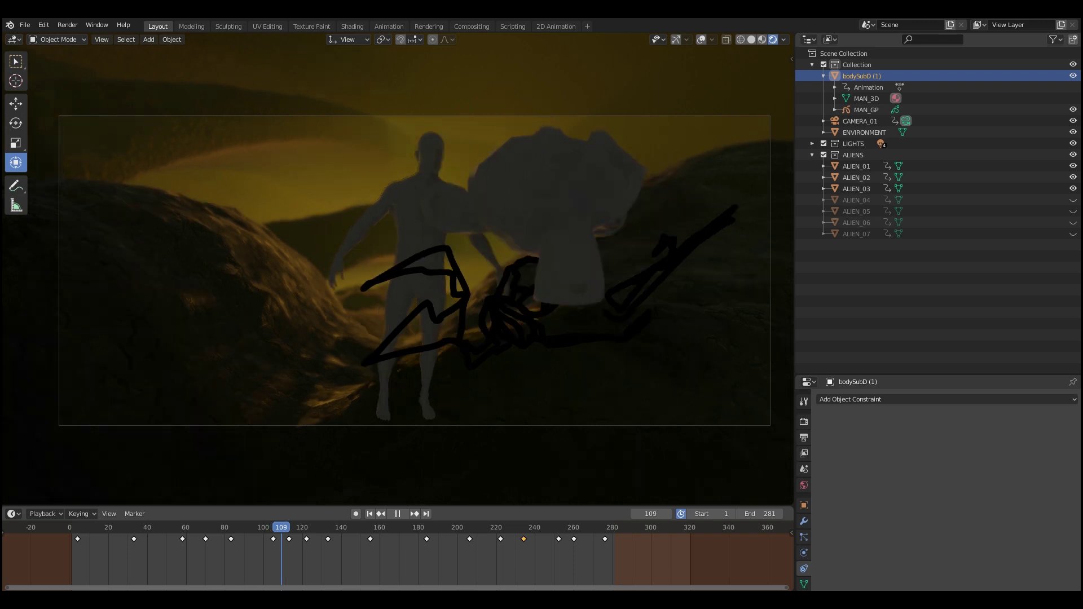
pyautogui.press('space')
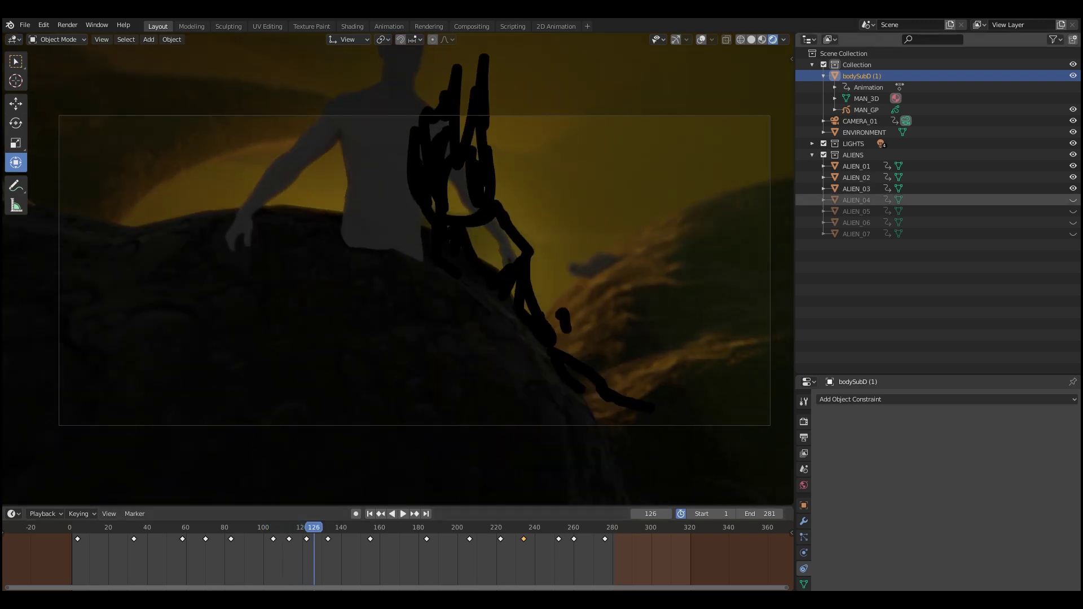
pyautogui.click(1073, 200)
# Play the shot forwards and backwards, stop at frame 246, unhide ALIEN_05, ALIEN_06 and ALIEN_07, and resume playback.
pyautogui.press('space')
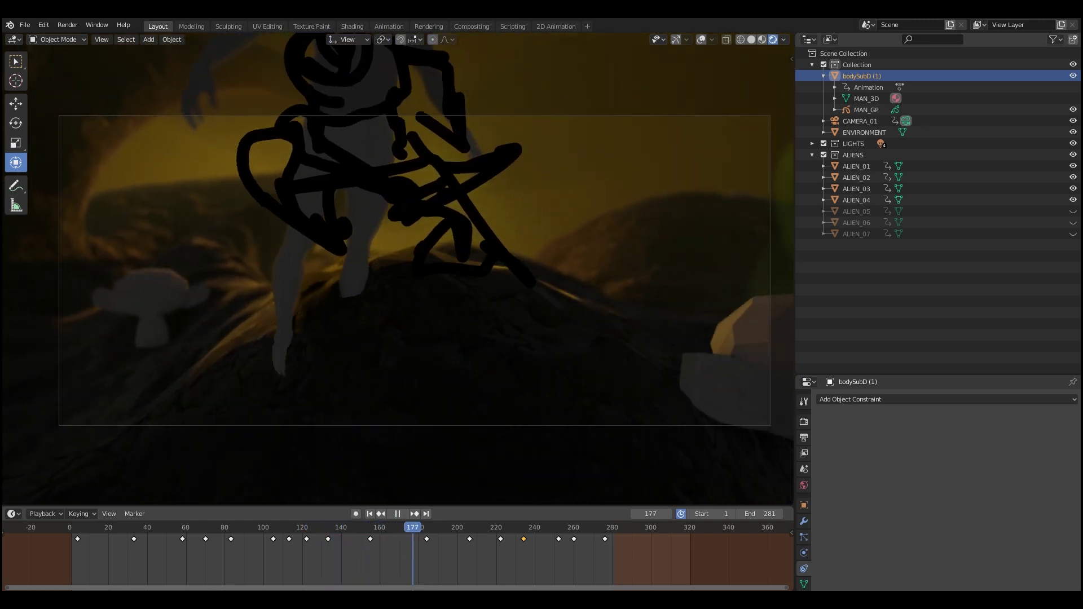
pyautogui.hotkey('shift', 'ctrl', 'space')
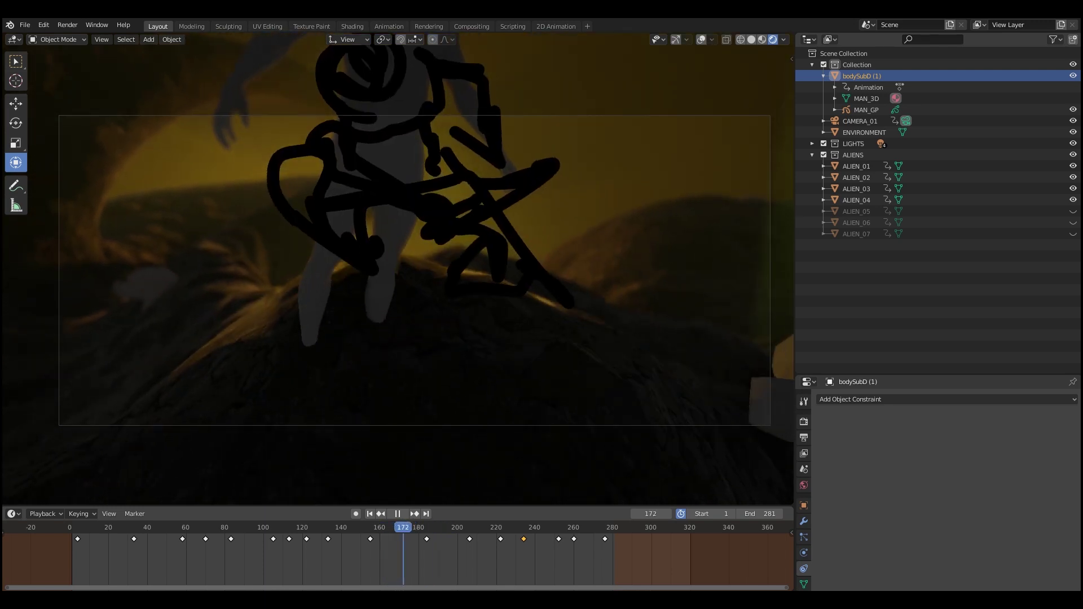
pyautogui.press('space')
pyautogui.press('space')
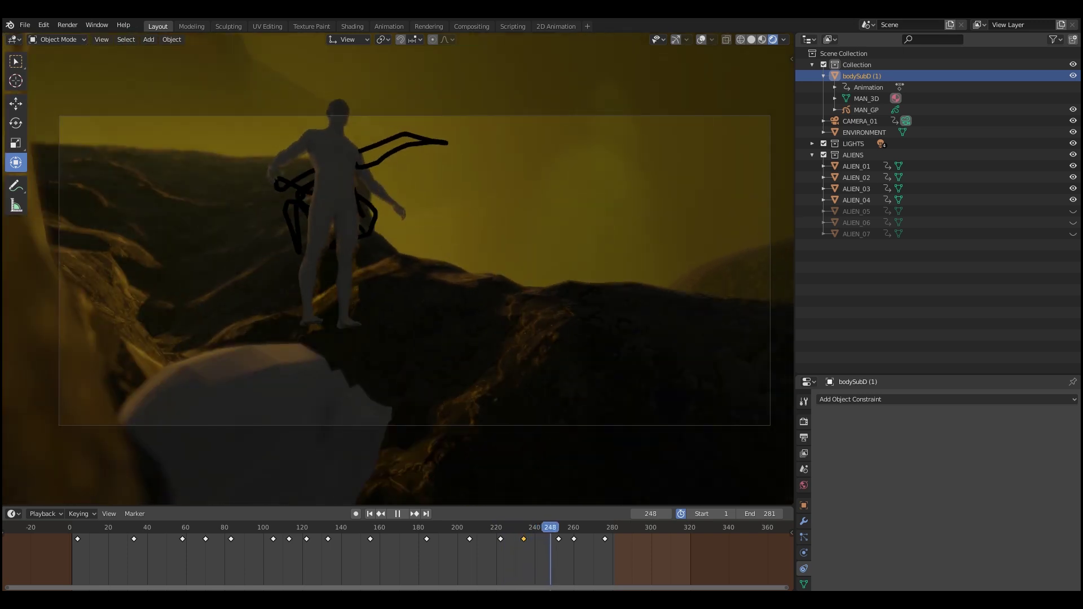
pyautogui.press('space')
pyautogui.click(1073, 211)
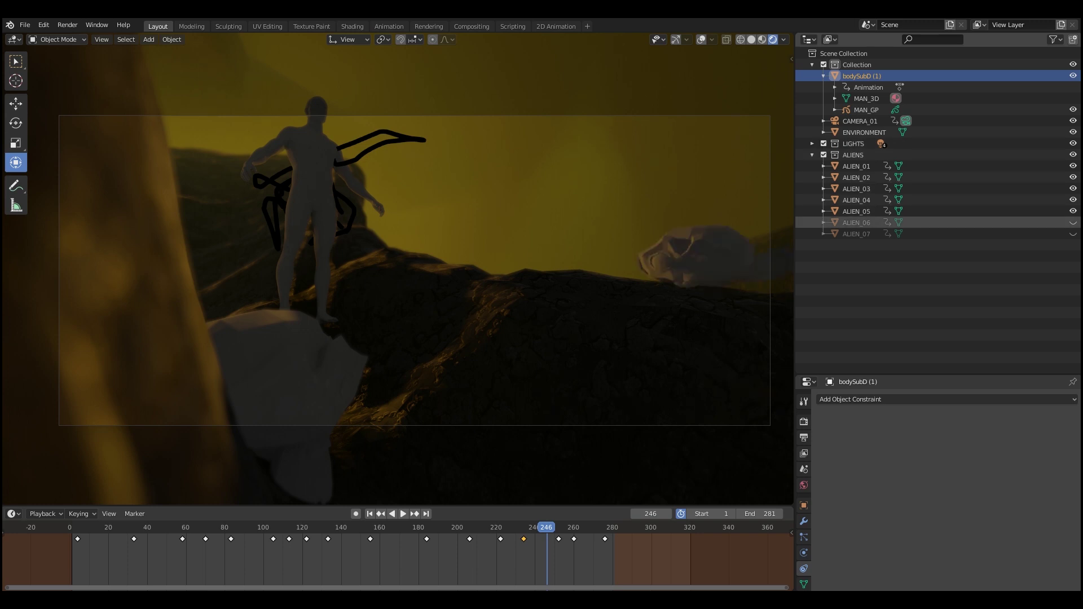
pyautogui.click(1073, 223)
pyautogui.click(1073, 234)
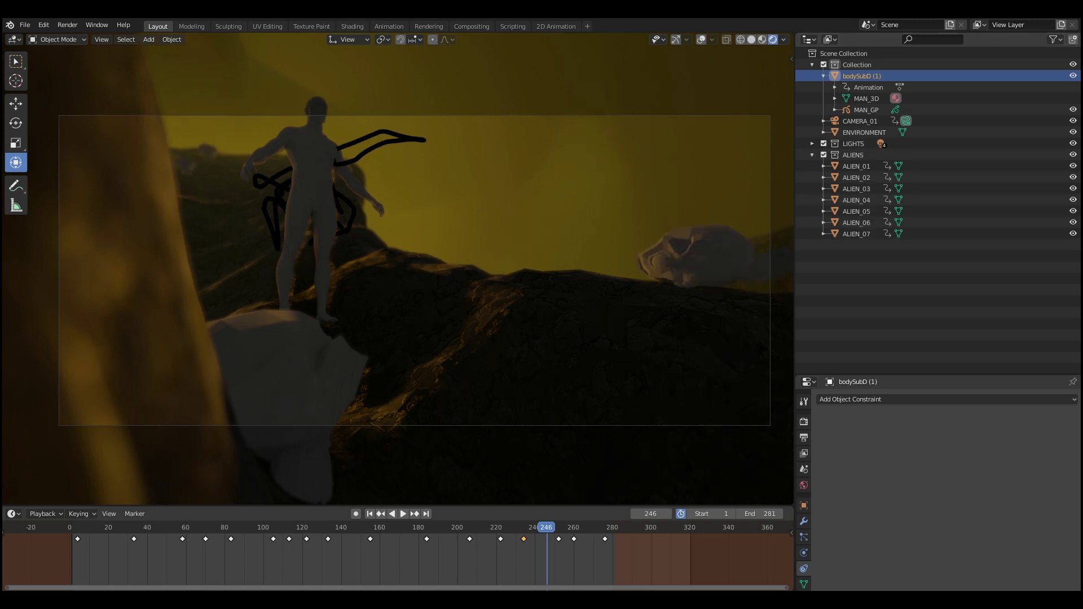
pyautogui.press('space')
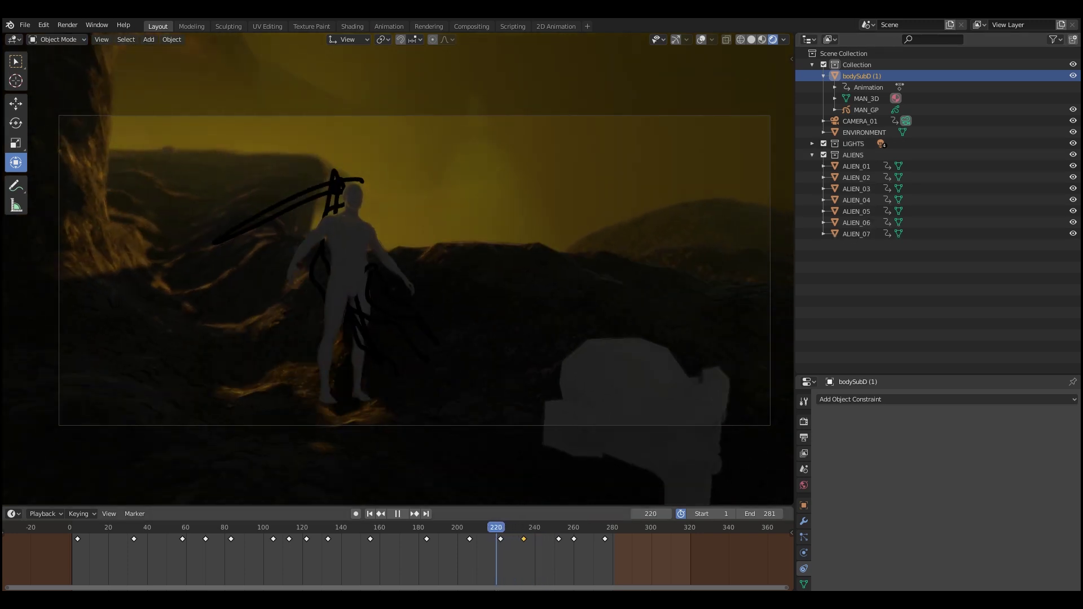